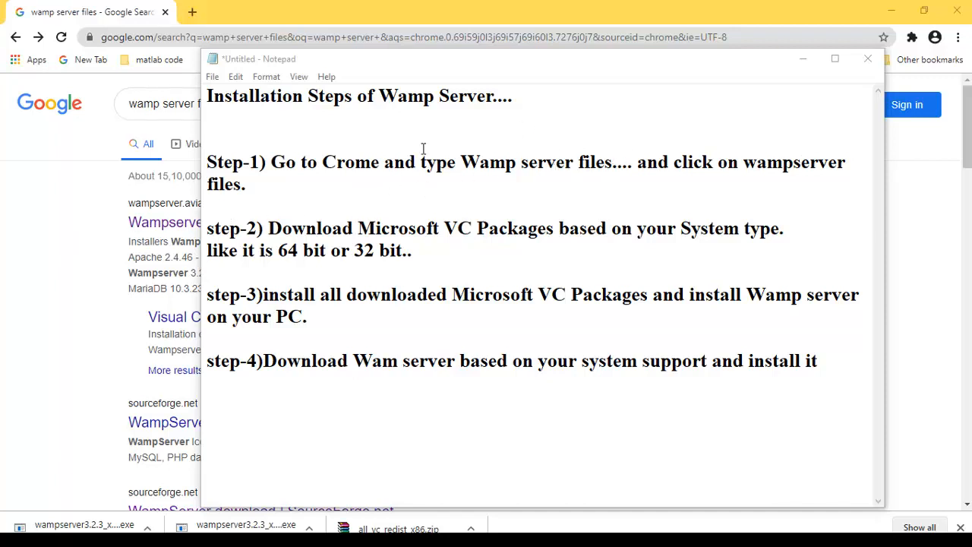
Step: Switch to Chrome and open the Wampserver files result of the "wamp server files" search
left_click(126, 175)
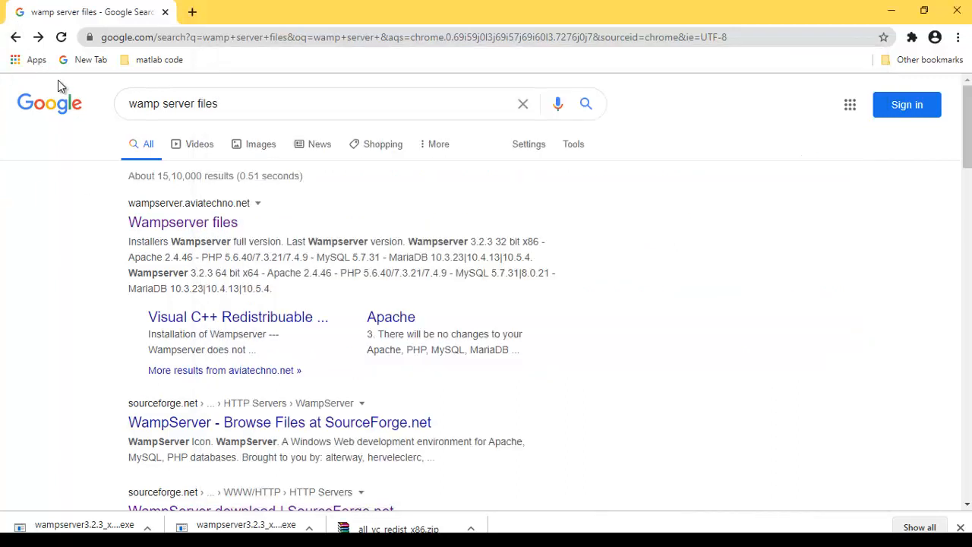
left_click_drag(242, 104, 126, 106)
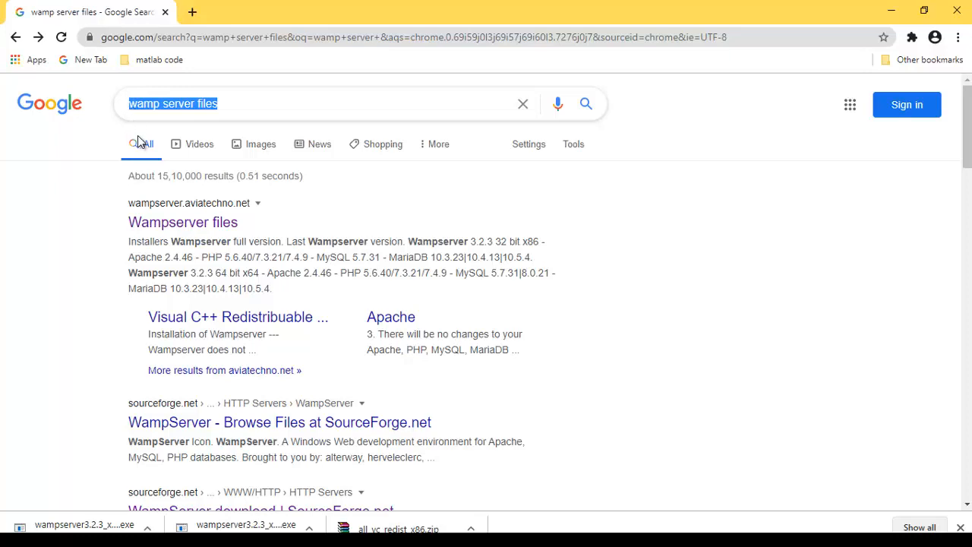
left_click(176, 222)
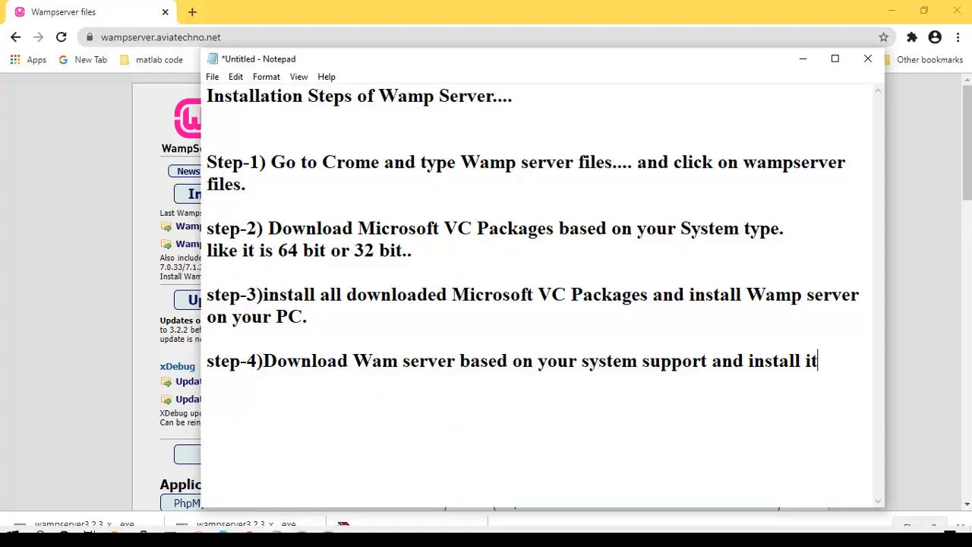
Step: Highlight the step-2 instruction in the Notepad notes and check the computer's system type in the Control Panel's System page
left_click_drag(270, 225, 428, 256)
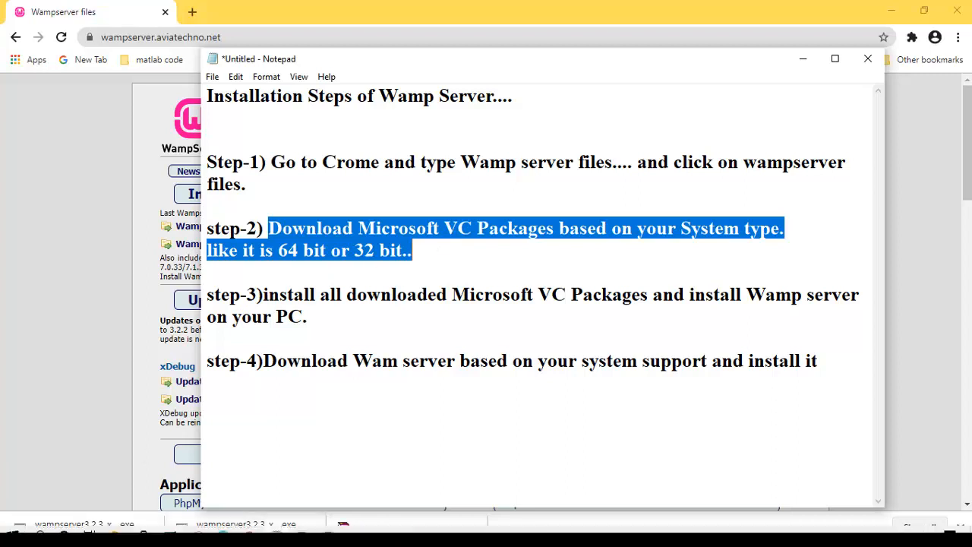
left_click(115, 541)
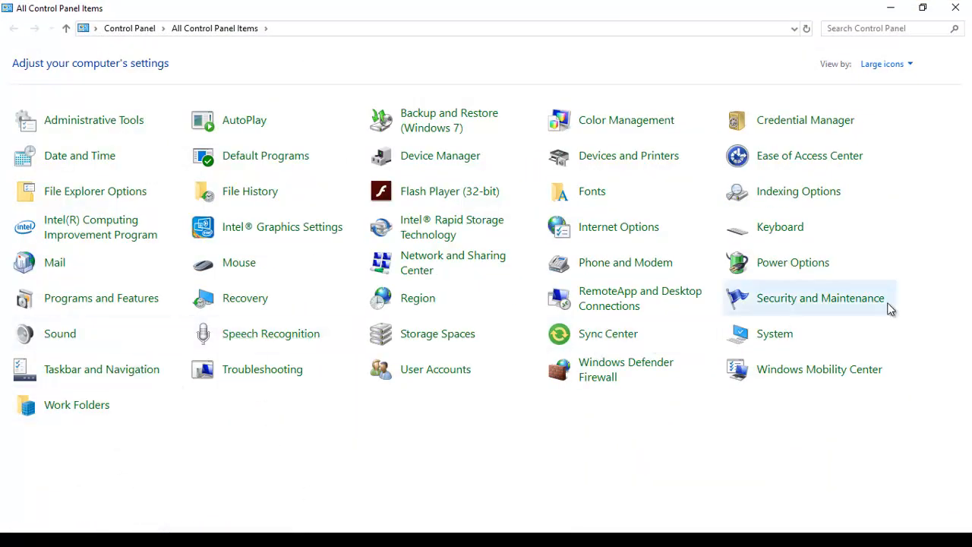
left_click(776, 341)
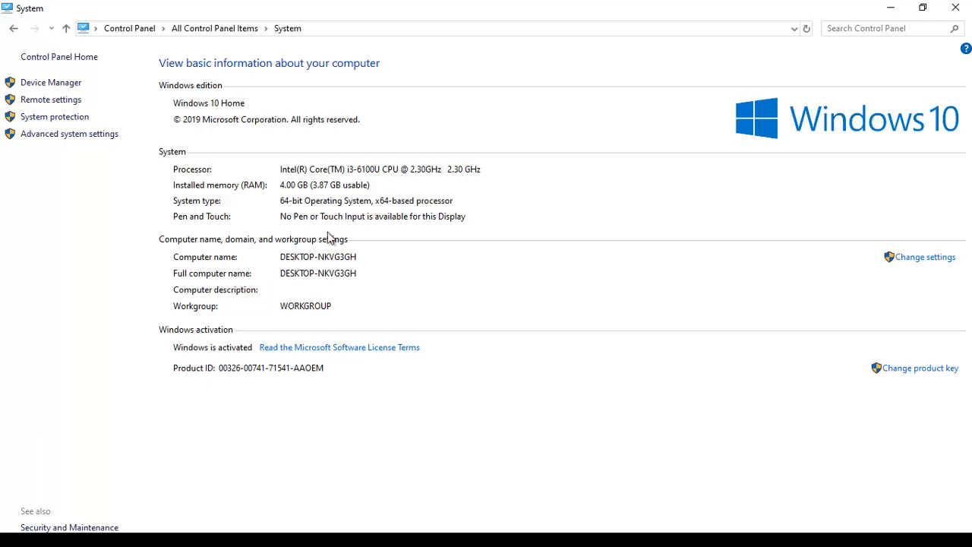
Step: Return to the Wampserver files page in Chrome and examine the Microsoft VC packages zip files section
mouse_move(170, 541)
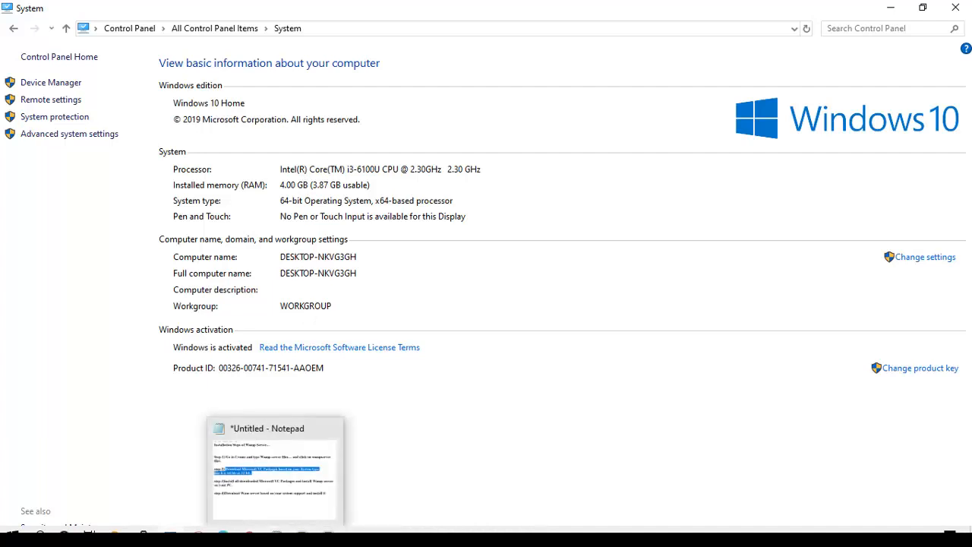
left_click(249, 536)
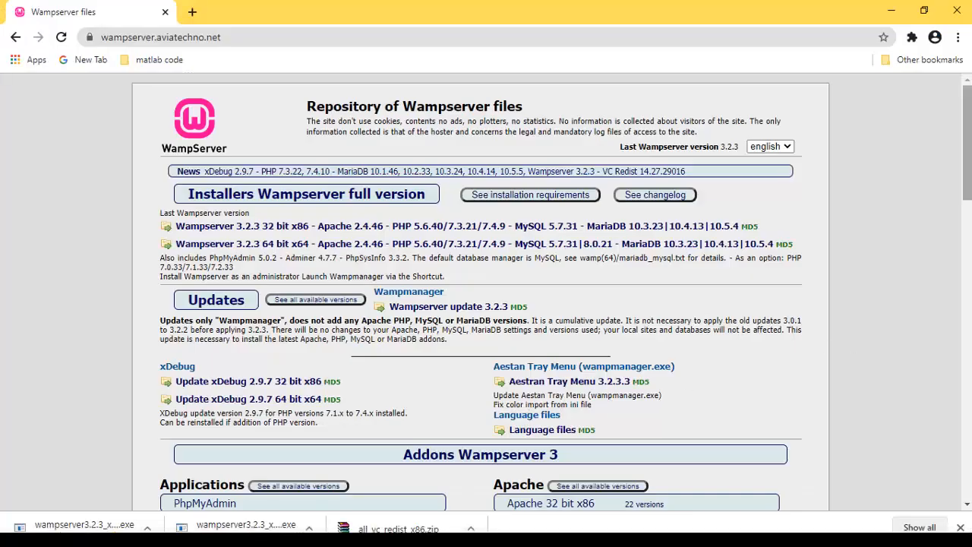
left_click_drag(966, 144, 967, 444)
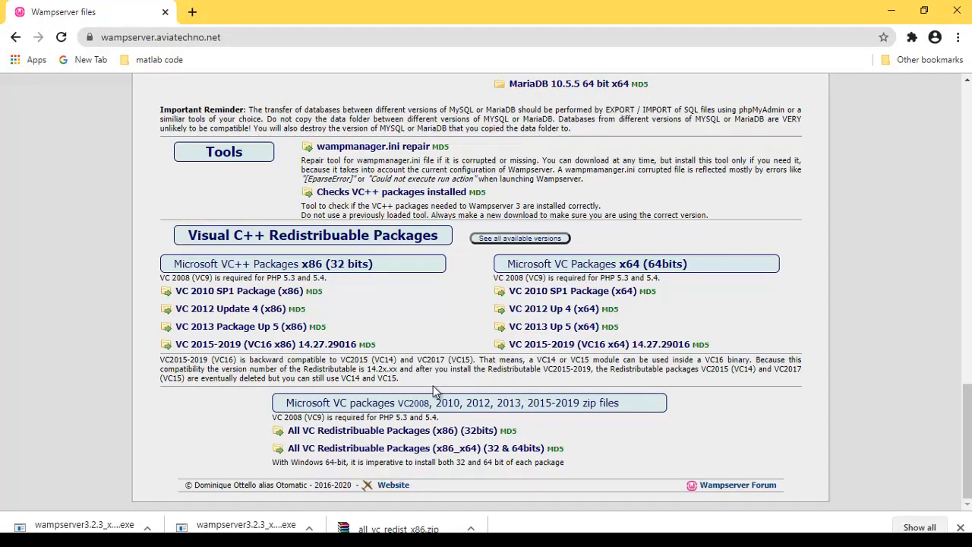
left_click_drag(283, 407, 629, 411)
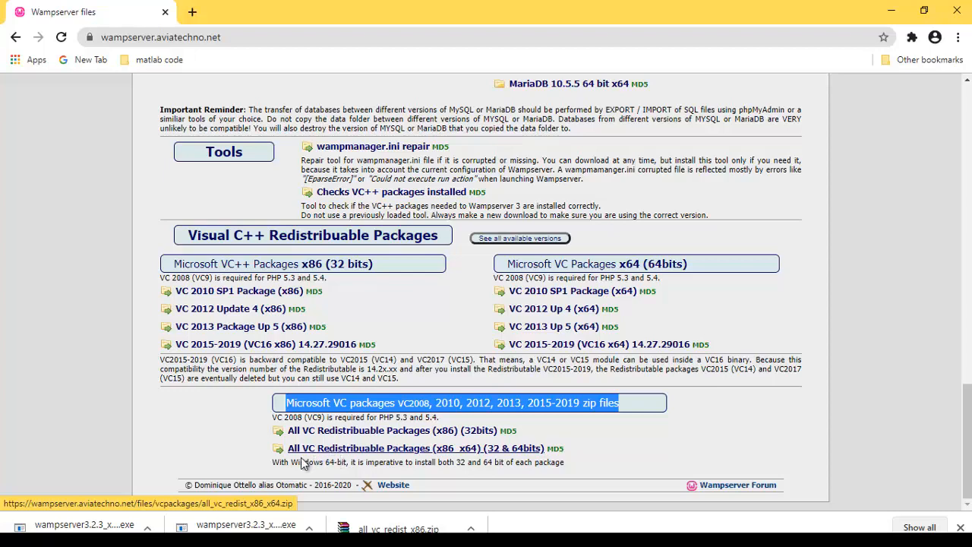
Step: Switch to the Downloads folder in File Explorer and open the extraction options for the all_vc_redist_x86_x64 archive
mouse_move(294, 543)
left_click(115, 538)
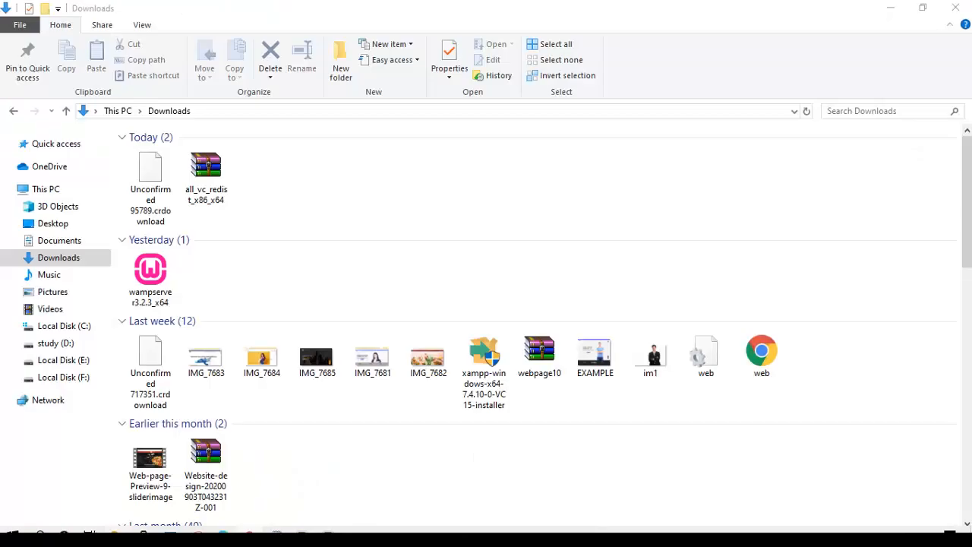
left_click(217, 201)
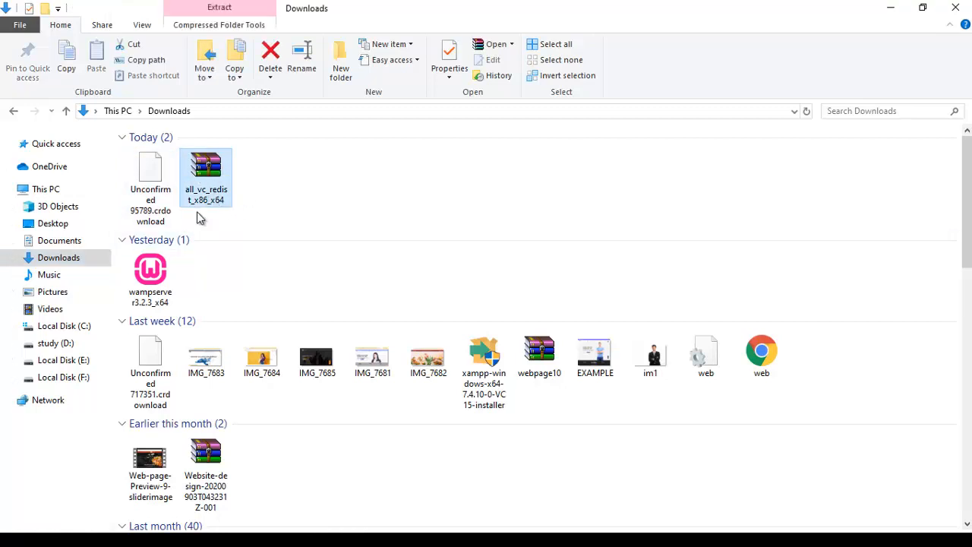
double_click(215, 182)
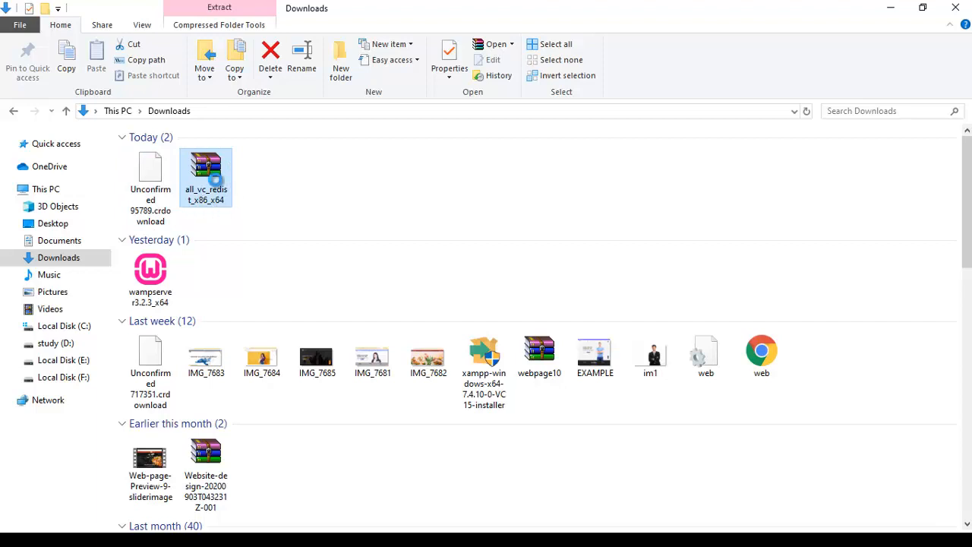
right_click(217, 182)
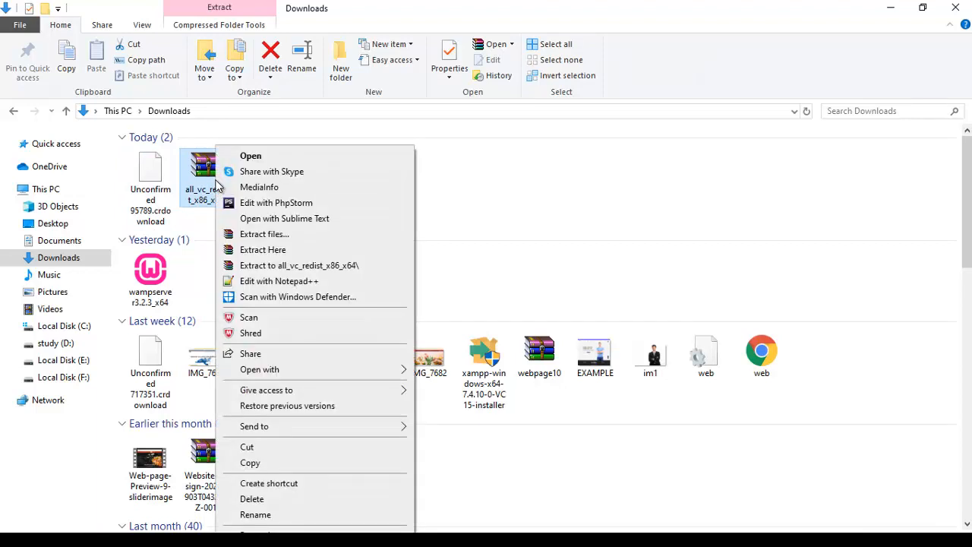
left_click(230, 234)
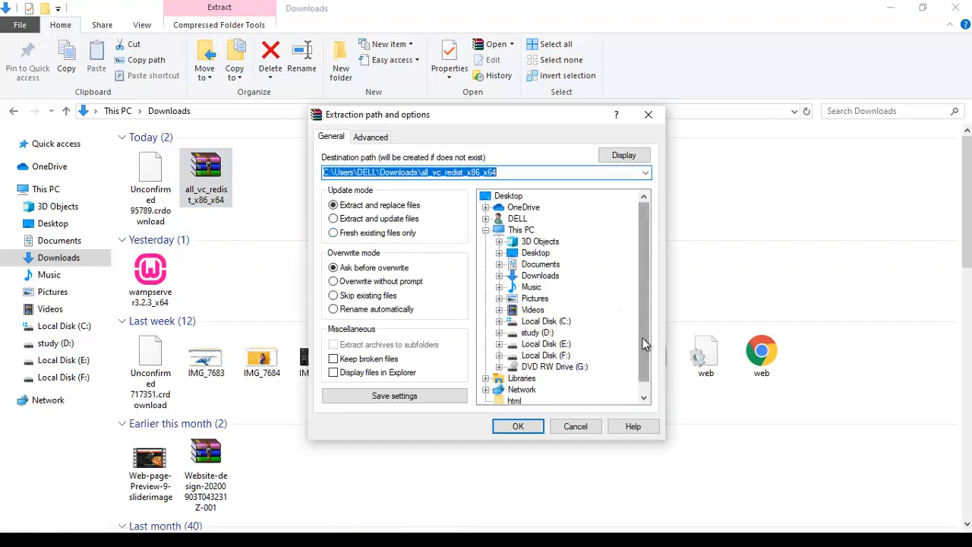
scroll(645, 347, "down", 1)
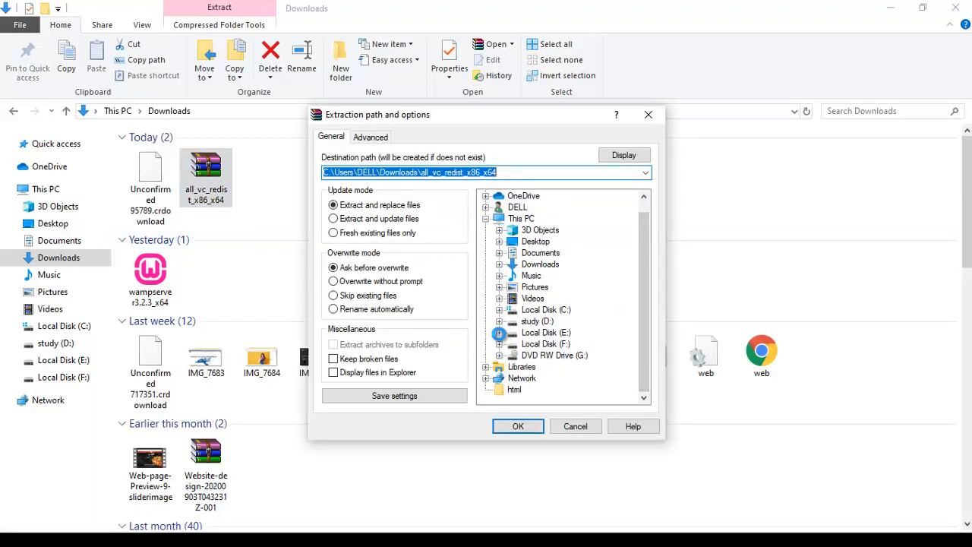
left_click(500, 334)
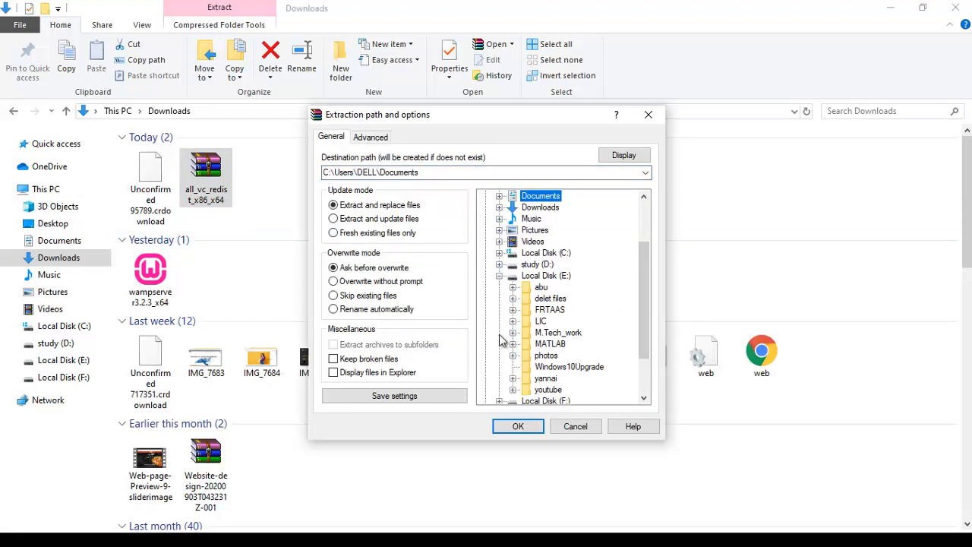
left_click(499, 264)
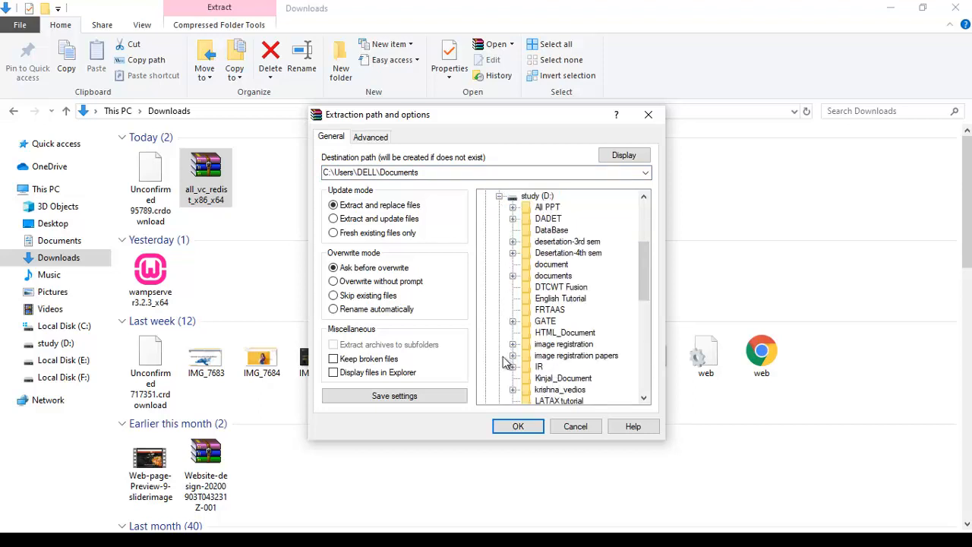
left_click(499, 197)
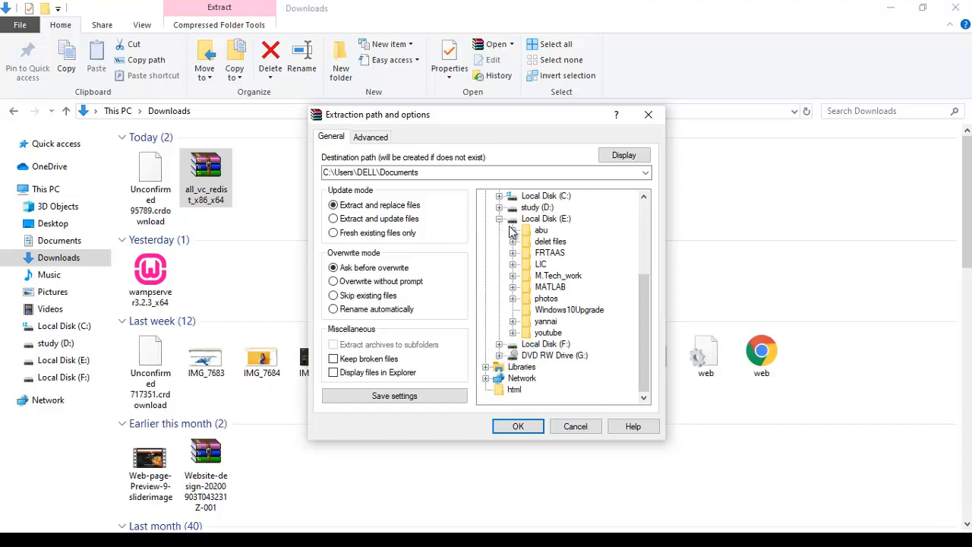
left_click(499, 219)
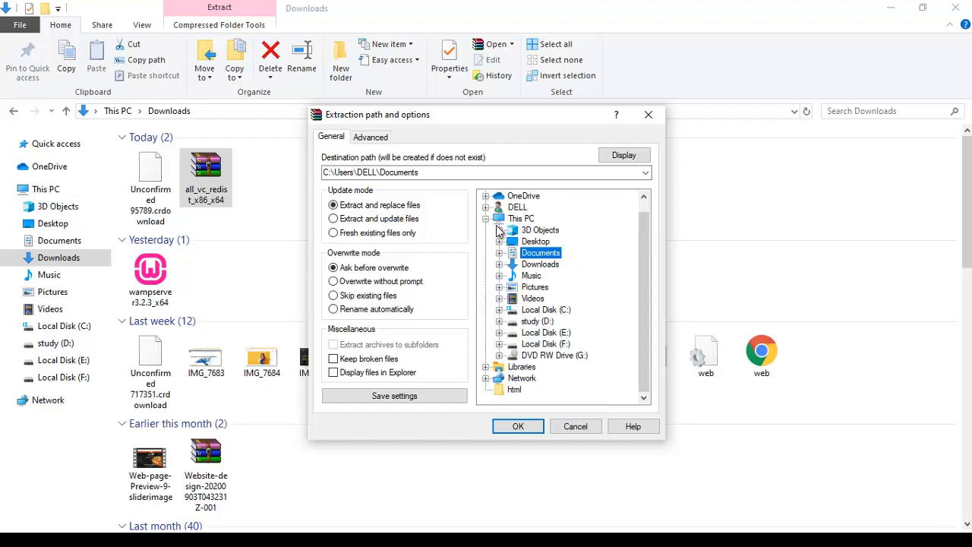
Step: Set the extraction destination to the PHP folder on Local Disk (F:) and extract the archive there
left_click(499, 344)
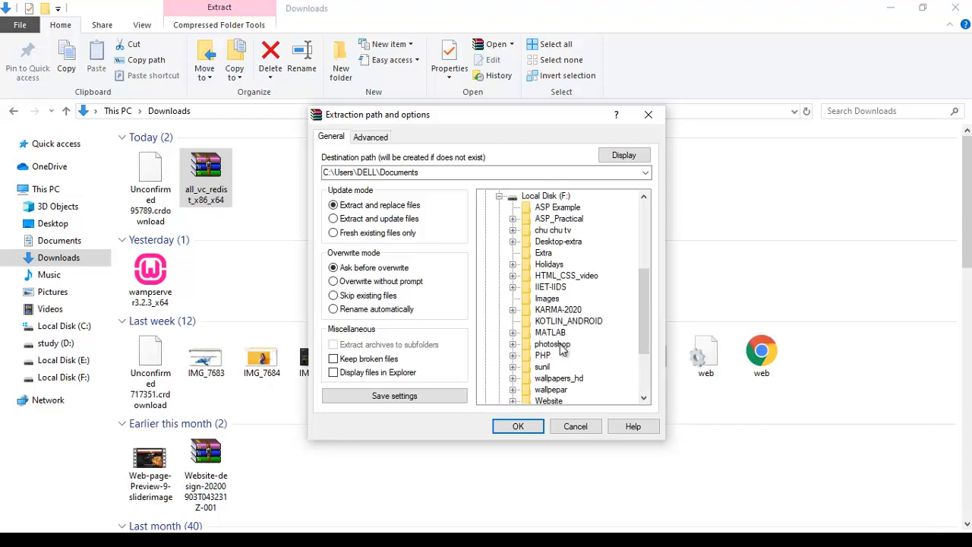
double_click(540, 356)
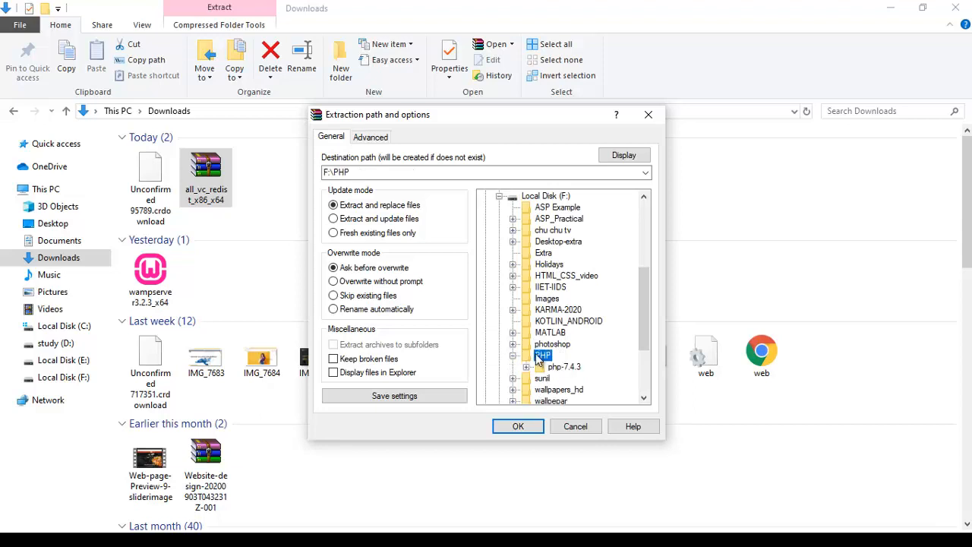
left_click(527, 367)
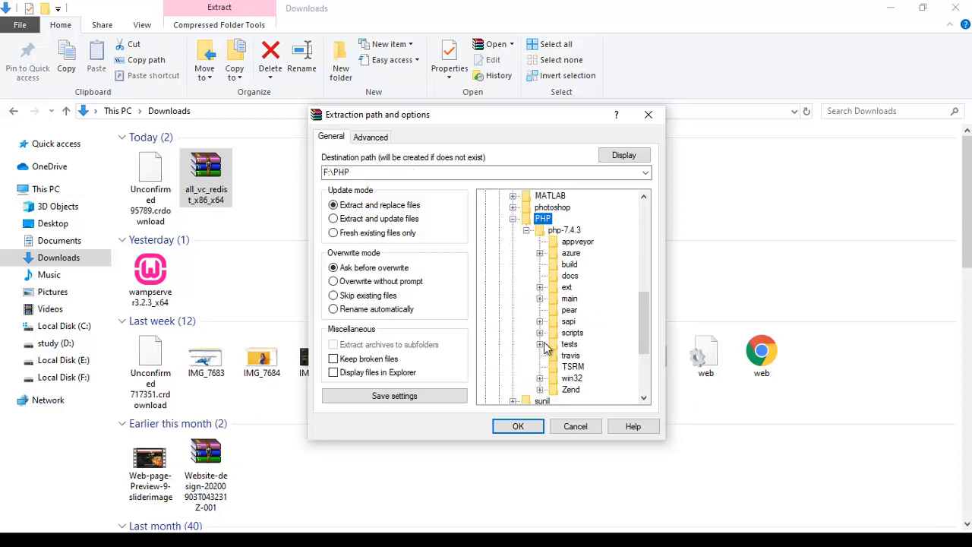
left_click(527, 230)
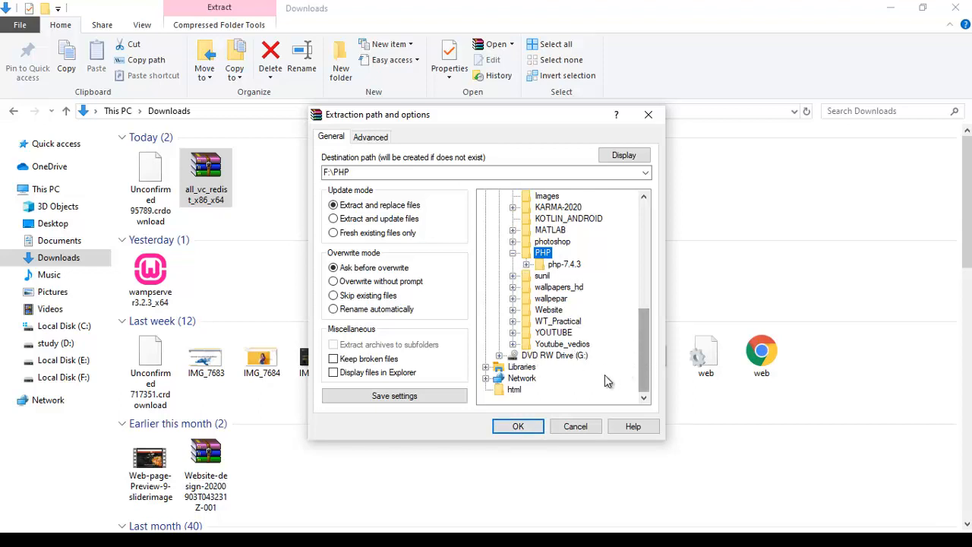
left_click(532, 428)
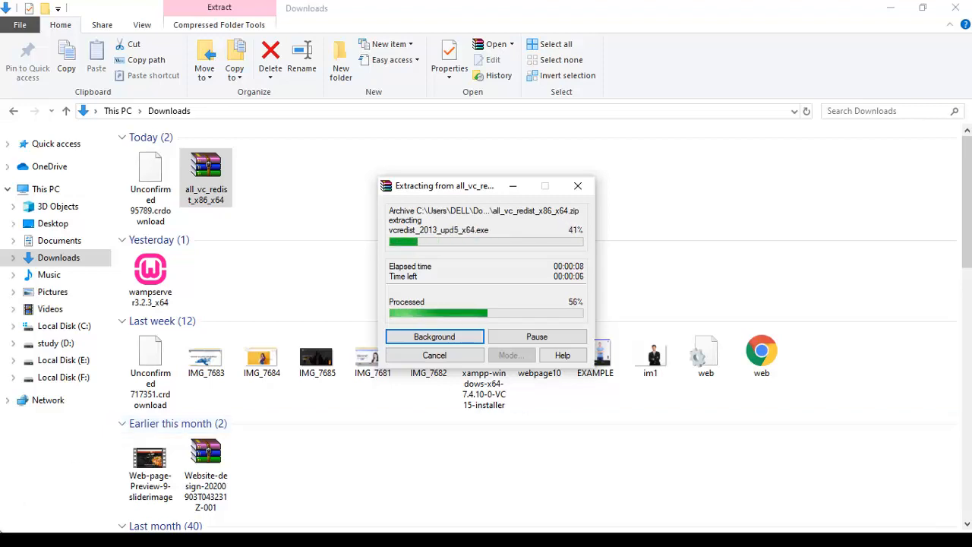
Step: Open the PHP folder on Local Disk (F:) and display its files as large icons
left_click(85, 378)
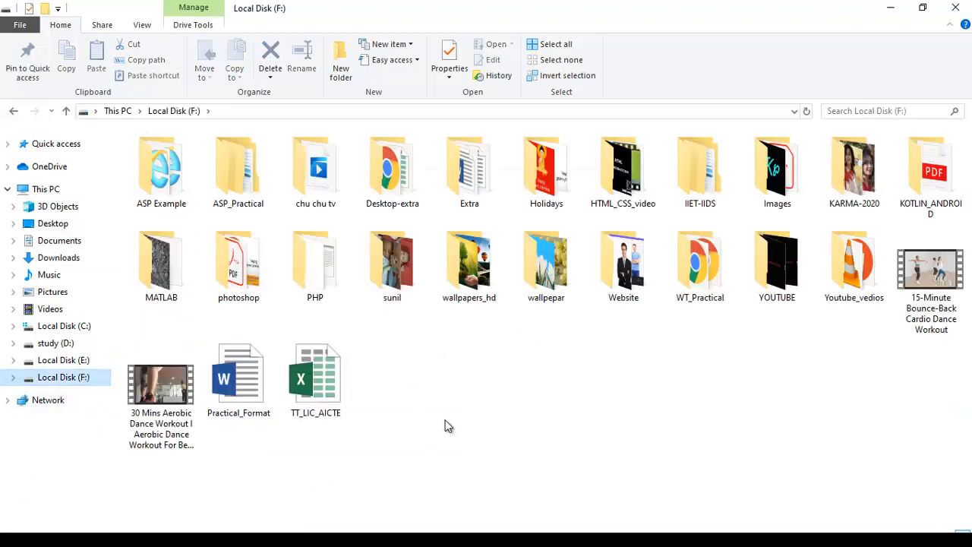
double_click(318, 262)
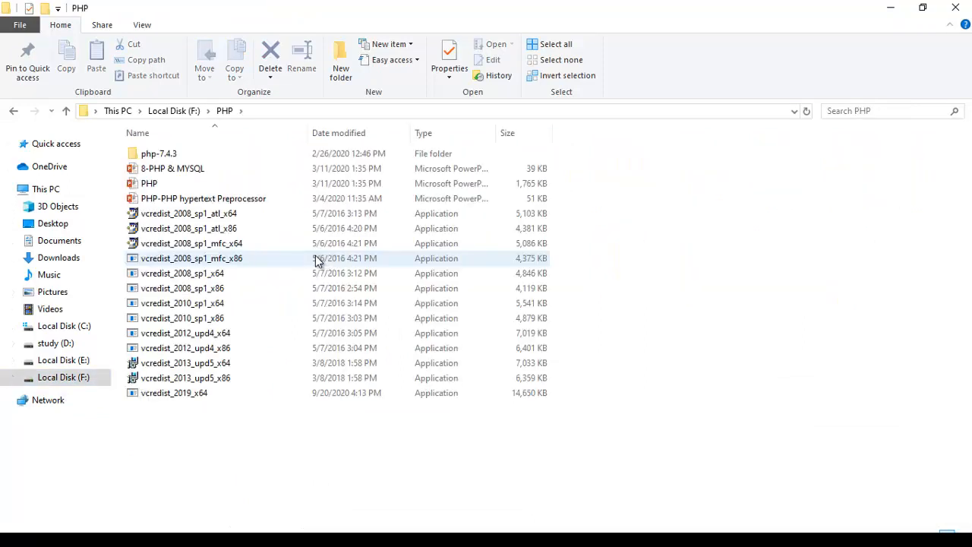
left_click(147, 28)
left_click(253, 56)
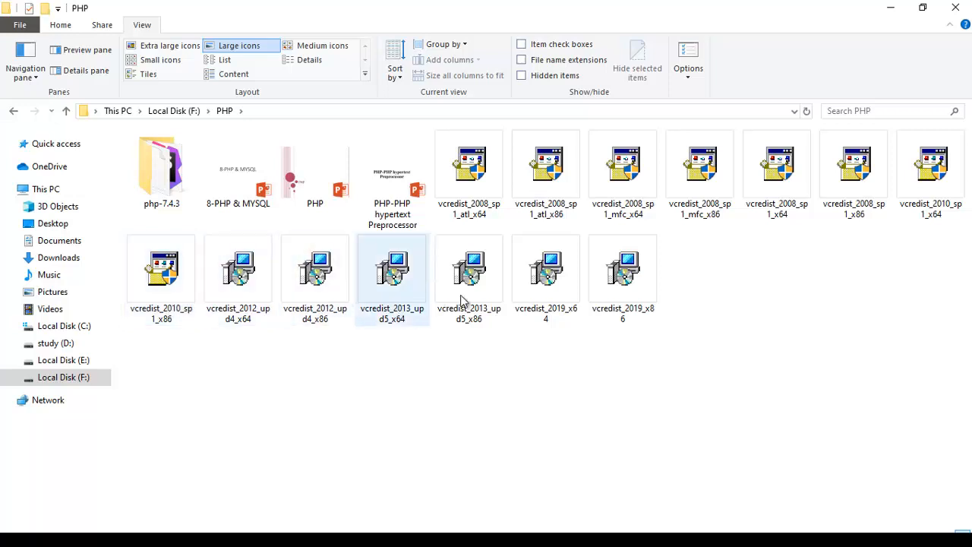
Step: Delete the six vcredist_2008_sp1 installers from the PHP folder, including the atl, mfc, x64 and x86 versions
left_click(464, 189)
left_click(531, 198, "ctrl")
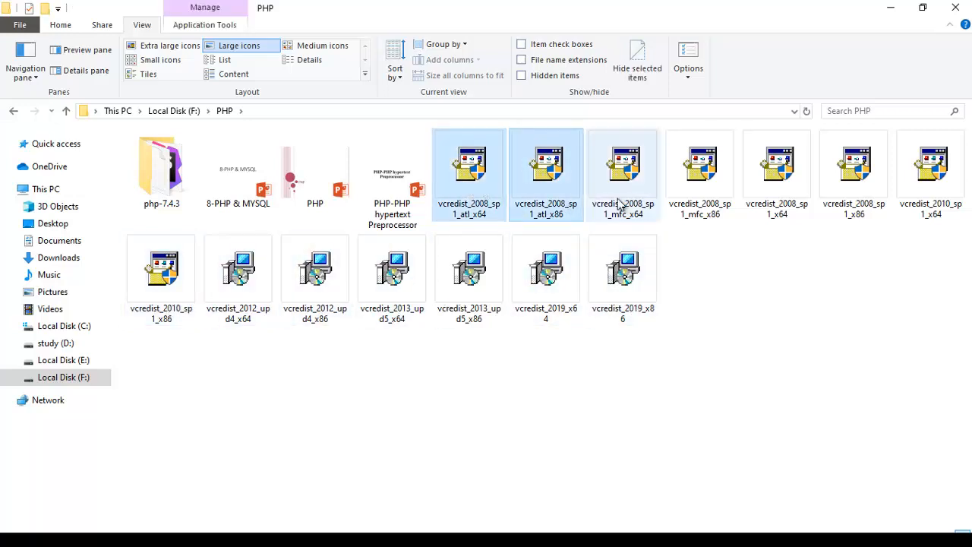
left_click(619, 205, "ctrl")
left_click(693, 193, "ctrl")
left_click(756, 190, "ctrl")
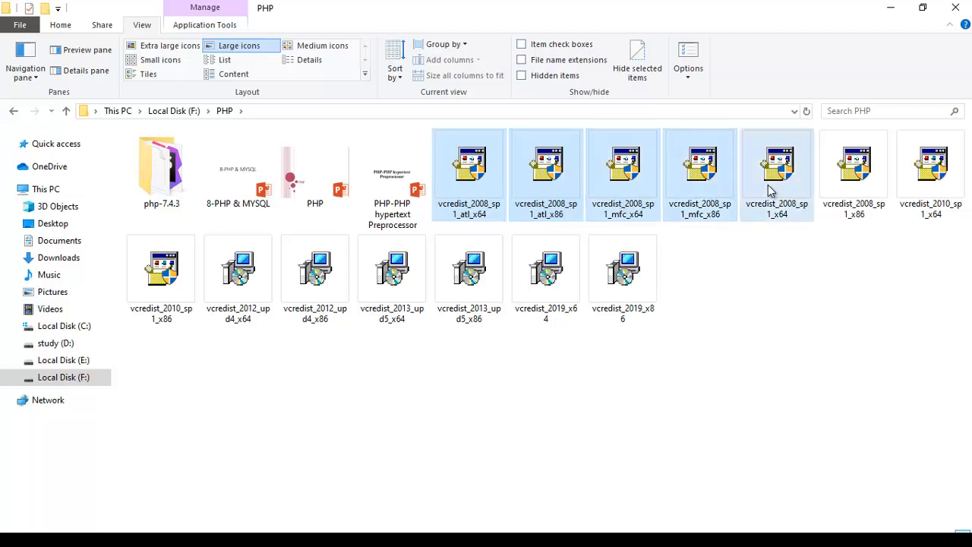
left_click(851, 189, "ctrl")
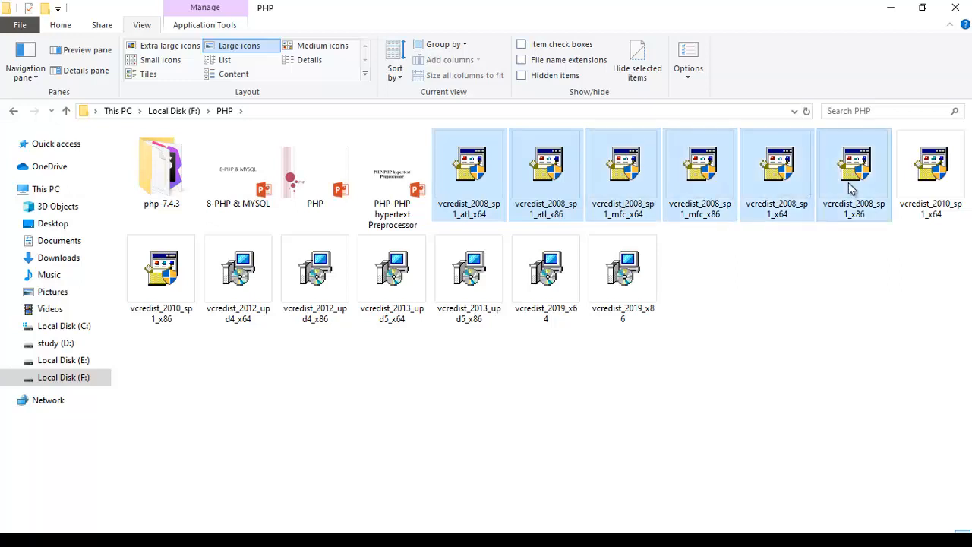
key("Delete")
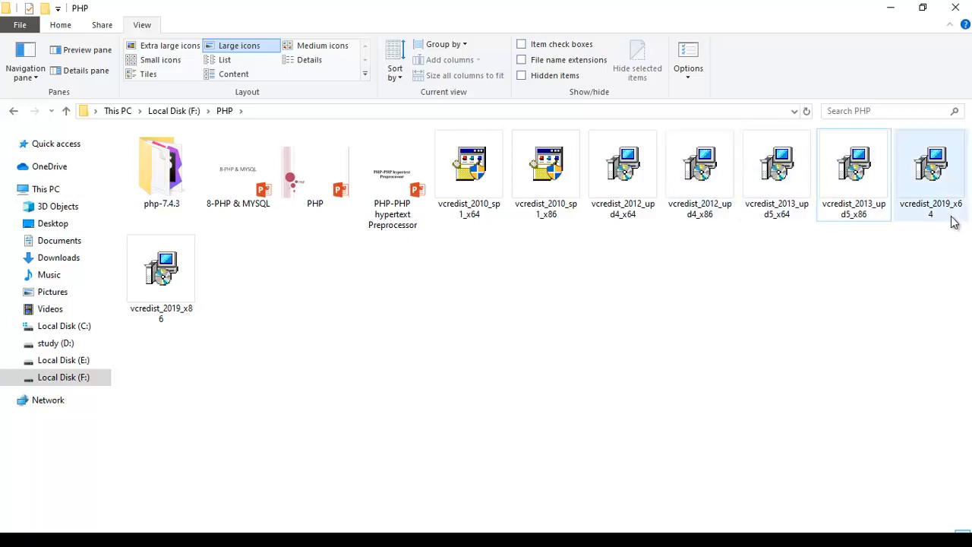
Step: Minimize the PHP folder and return to the Wampserver full version installers on the Wampserver files page
mouse_move(954, 221)
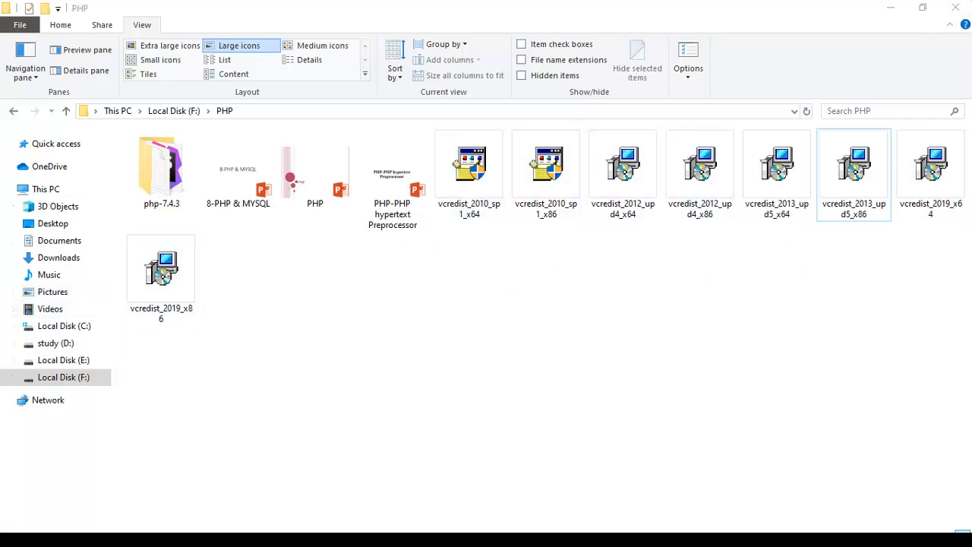
left_click(891, 7)
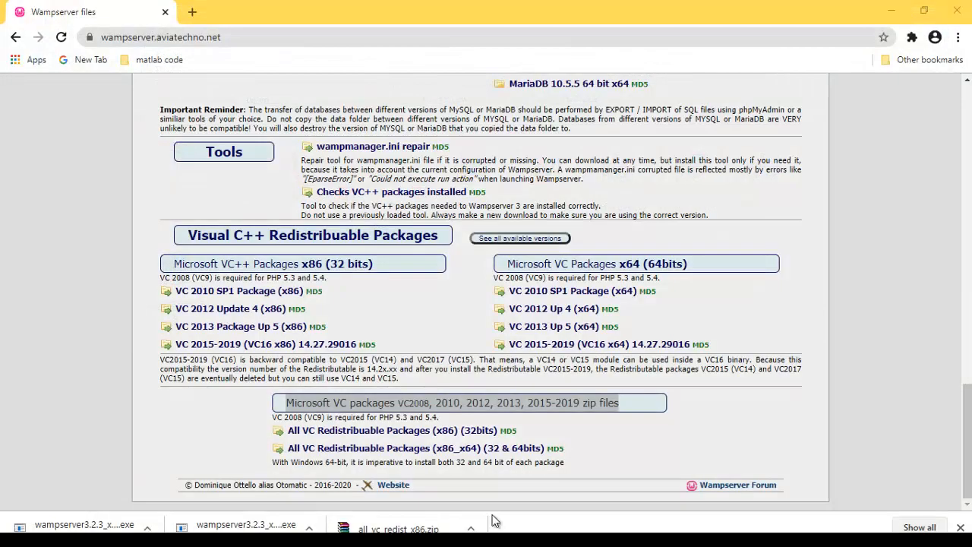
left_click_drag(966, 440, 967, 142)
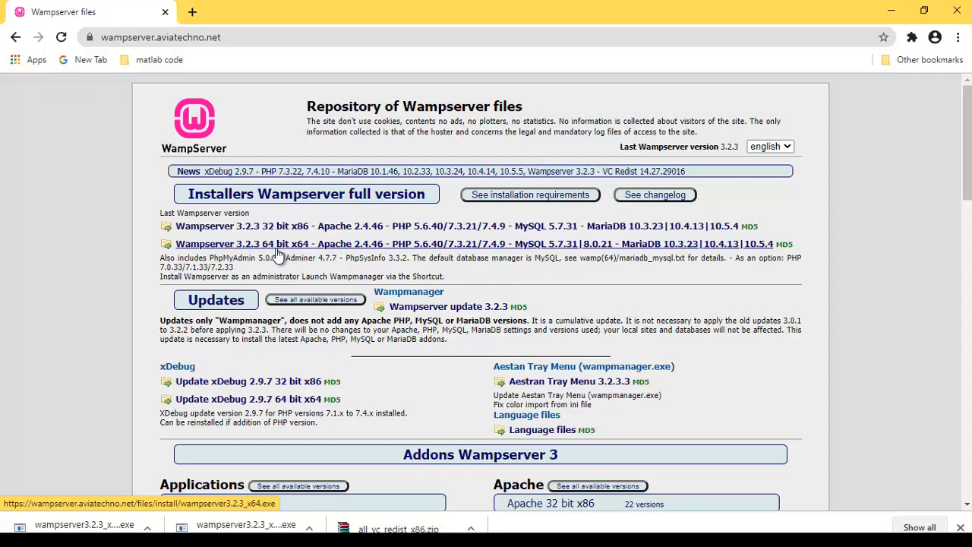
Step: Open the Downloads folder in File Explorer and run the wampserver3.2.3_x64 installer
mouse_move(222, 541)
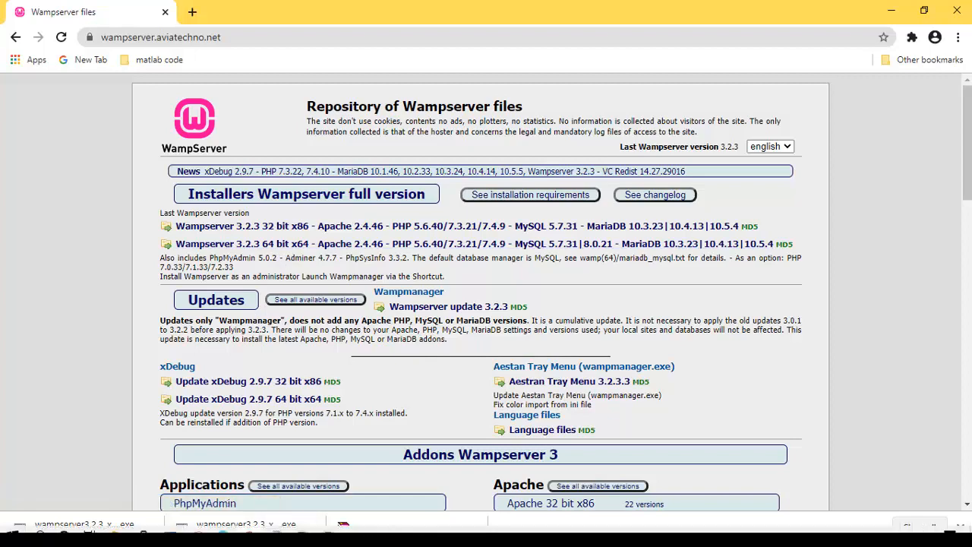
left_click(115, 535)
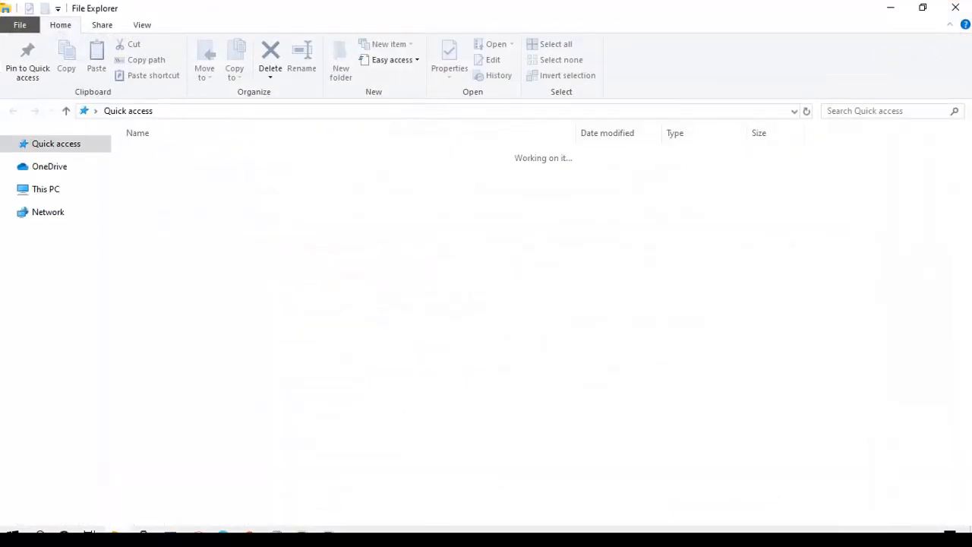
left_click(79, 262)
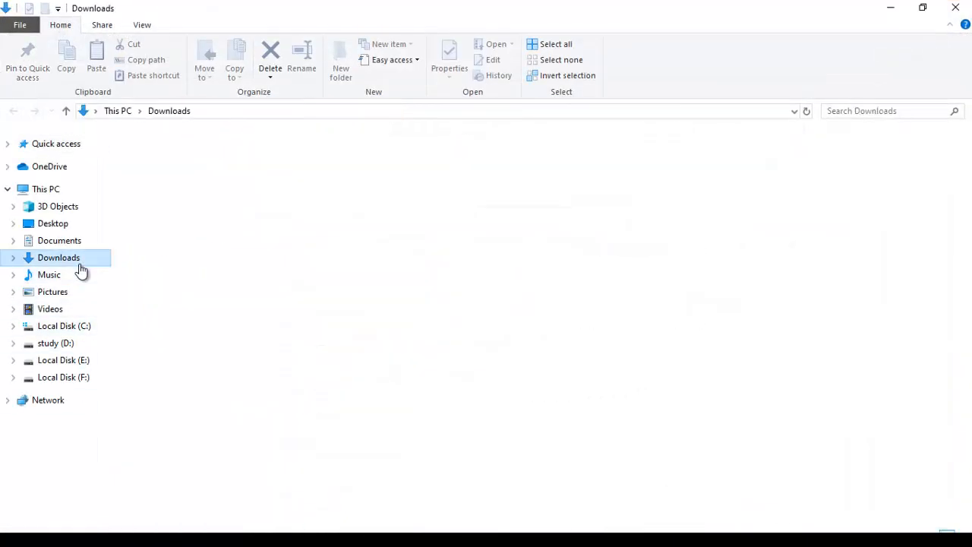
left_click(149, 281)
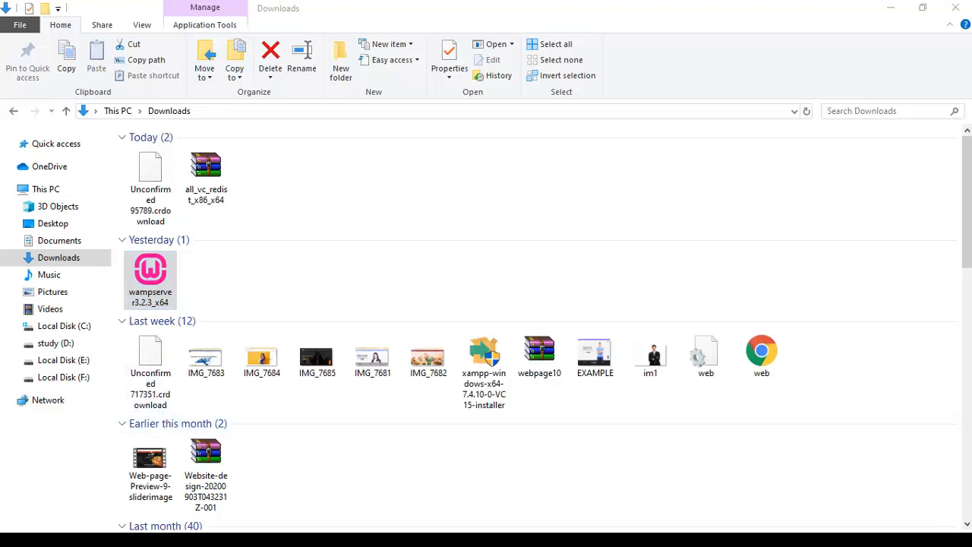
double_click(165, 290)
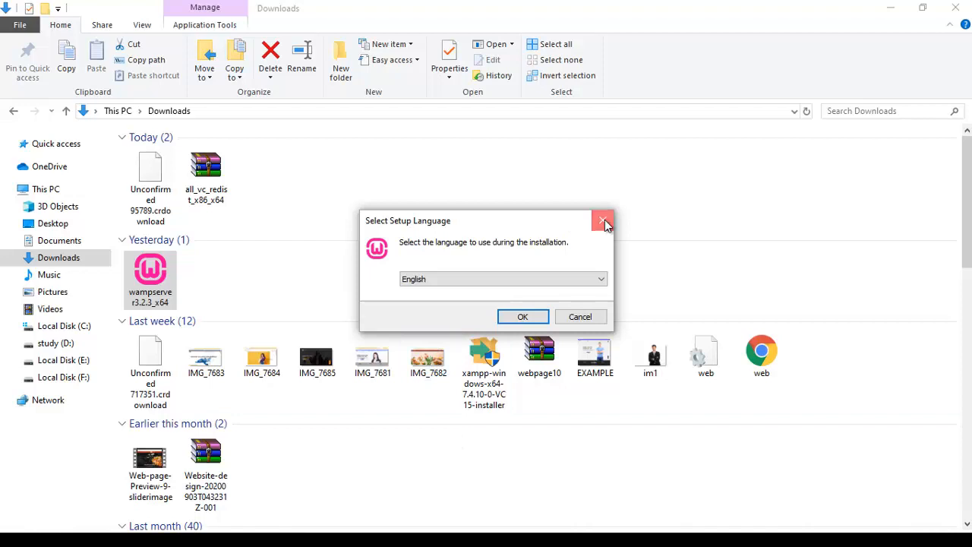
Step: Choose English as the setup language and continue to the license agreement
left_click(454, 279)
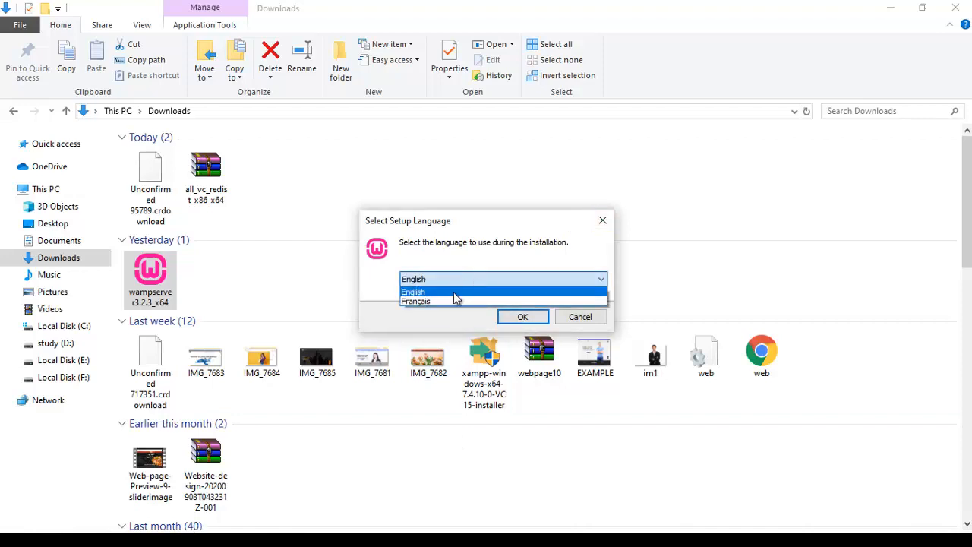
left_click(425, 293)
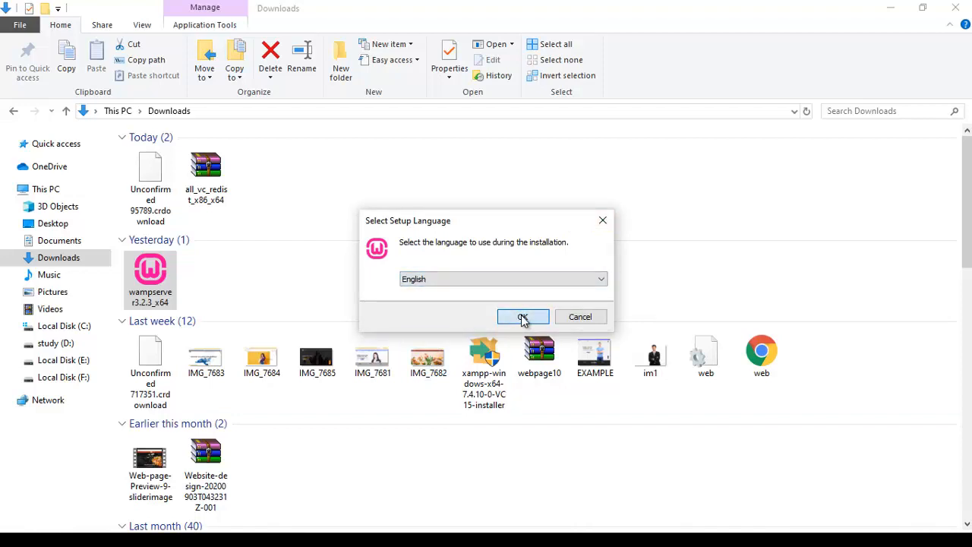
left_click(523, 317)
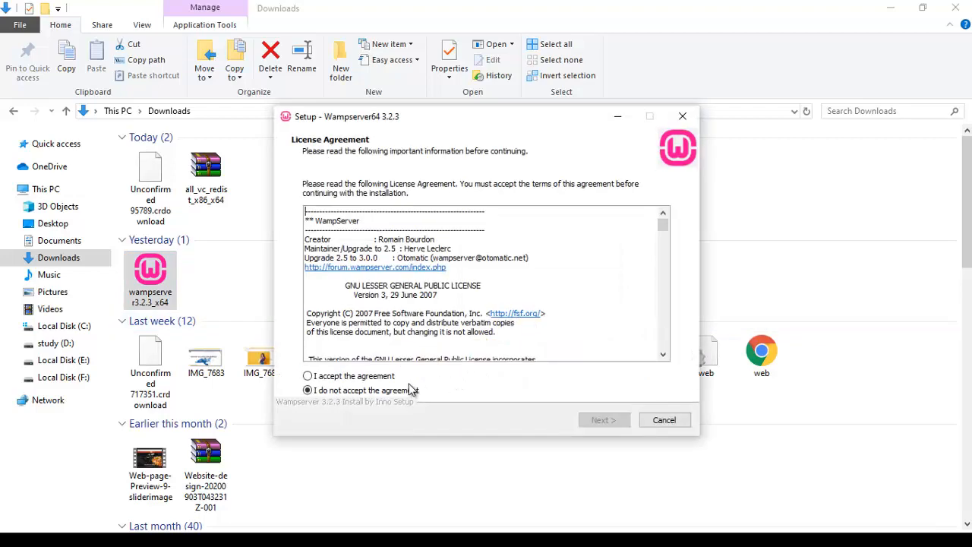
Step: Accept the license agreement, pass the installation information, and accept c:\wamp64 as the destination folder
left_click(389, 377)
left_click(606, 420)
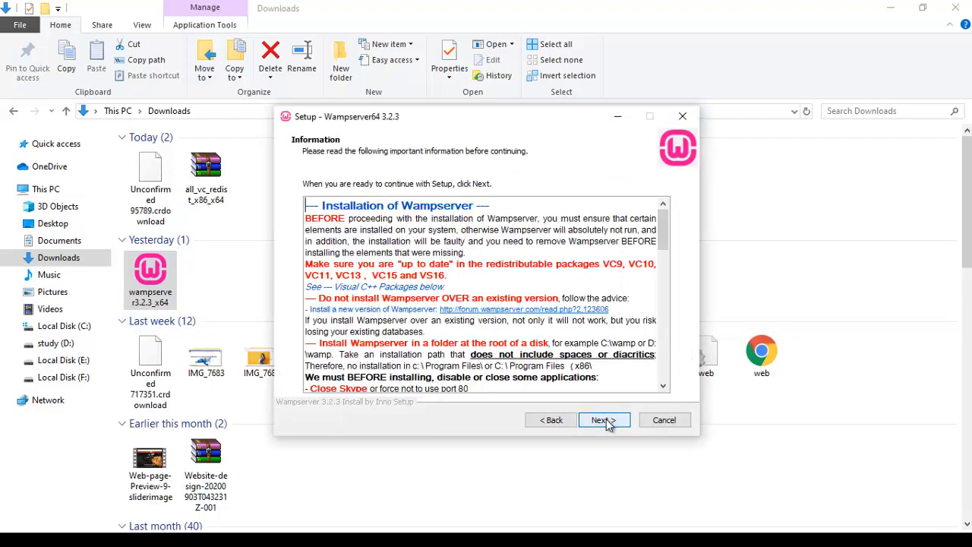
left_click(603, 420)
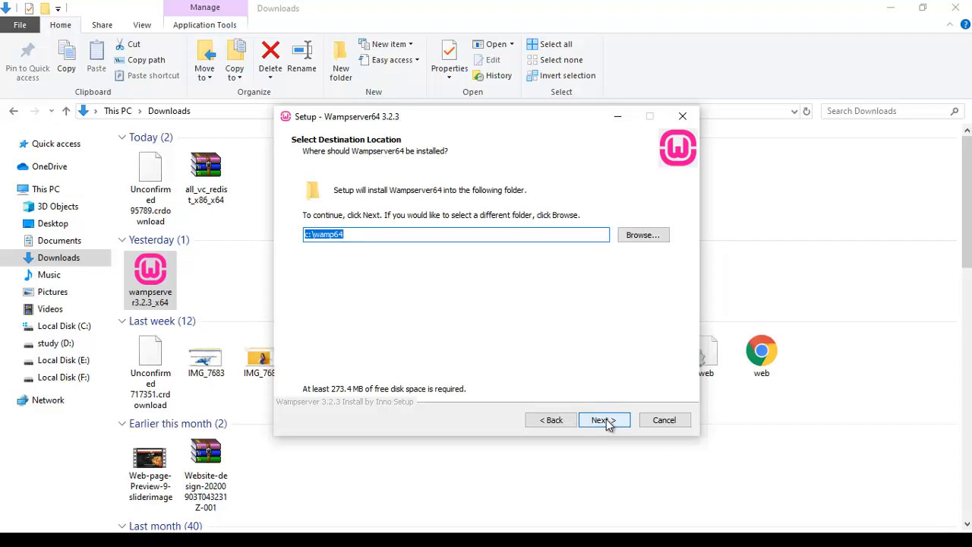
left_click(605, 420)
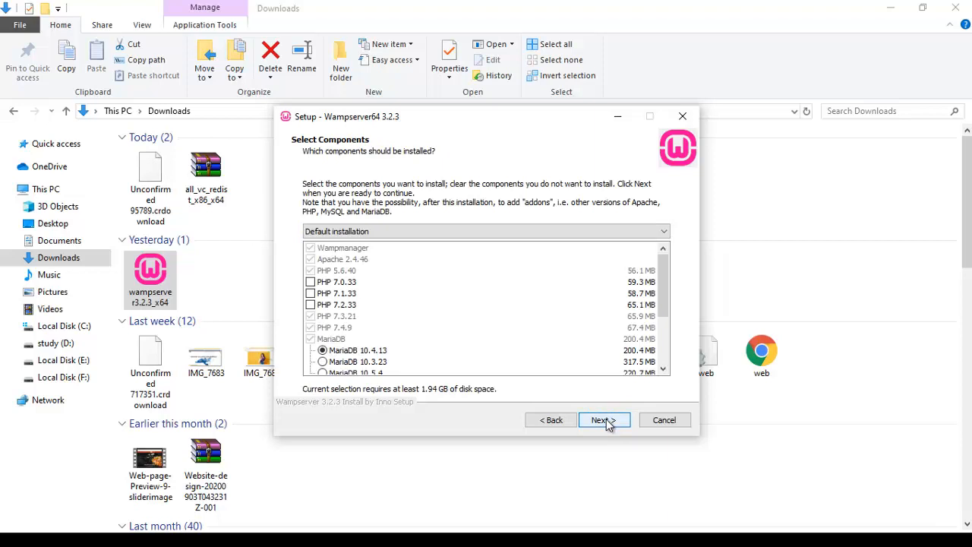
Step: Review and accept the default components, use Wampserver64 as the Start Menu folder, and start the installation
left_click_drag(666, 285, 670, 372)
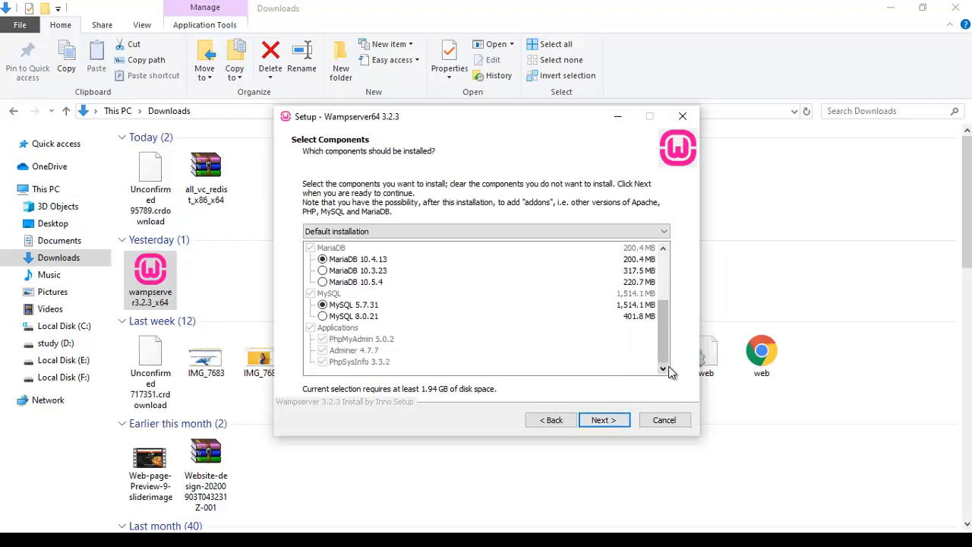
left_click_drag(665, 337, 670, 269)
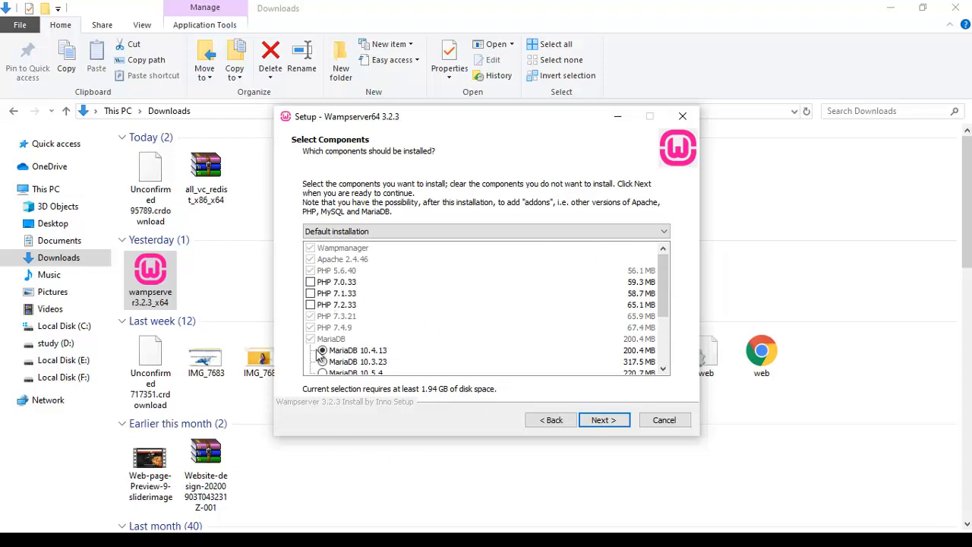
left_click(600, 422)
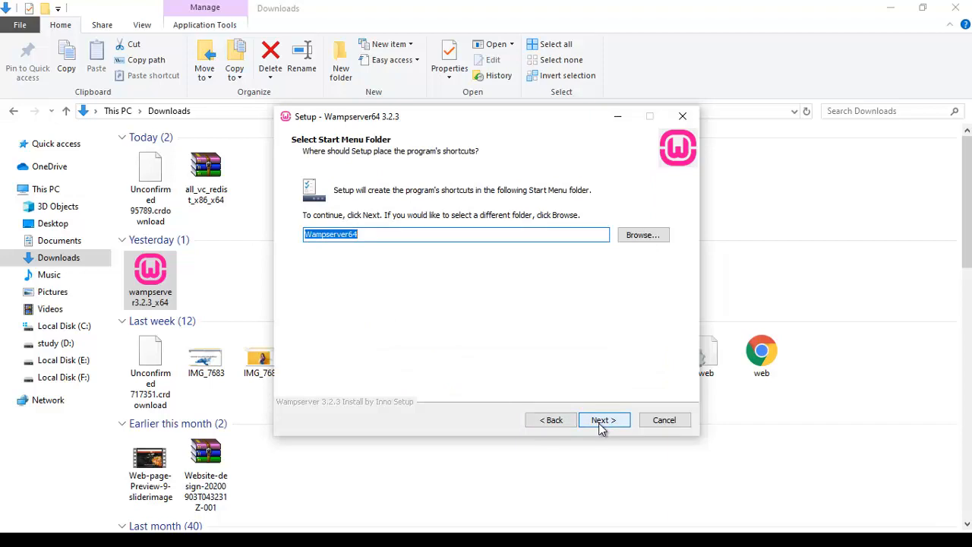
left_click(600, 424)
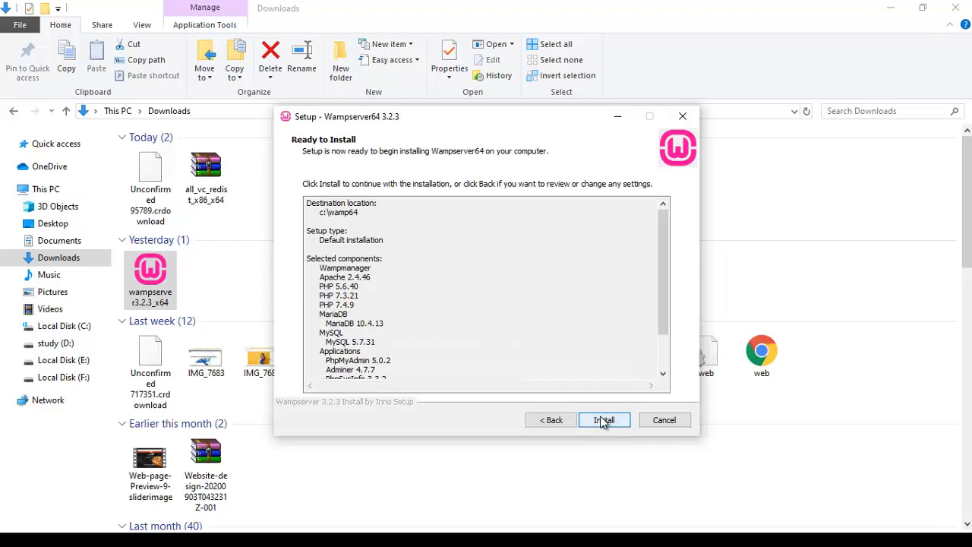
left_click(602, 422)
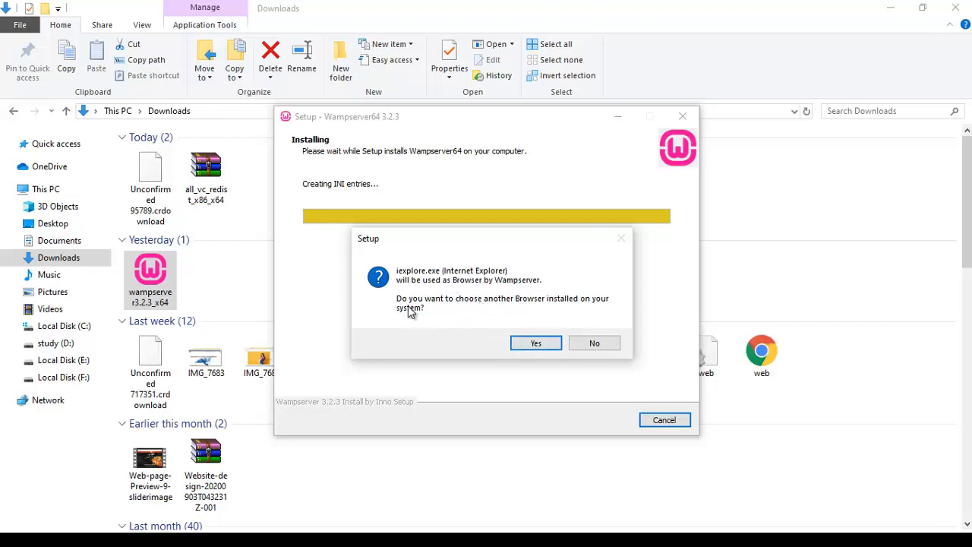
Step: Choose another browser for Wampserver, selecting chrome from Program Files (x86)\Google\Chrome\Application on Local Disk (C:)
left_click(531, 344)
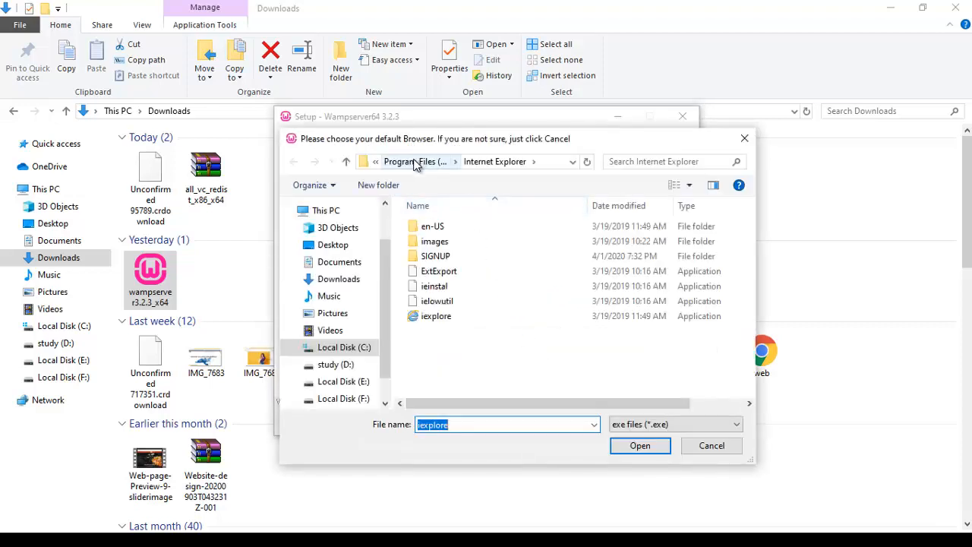
left_click(415, 162)
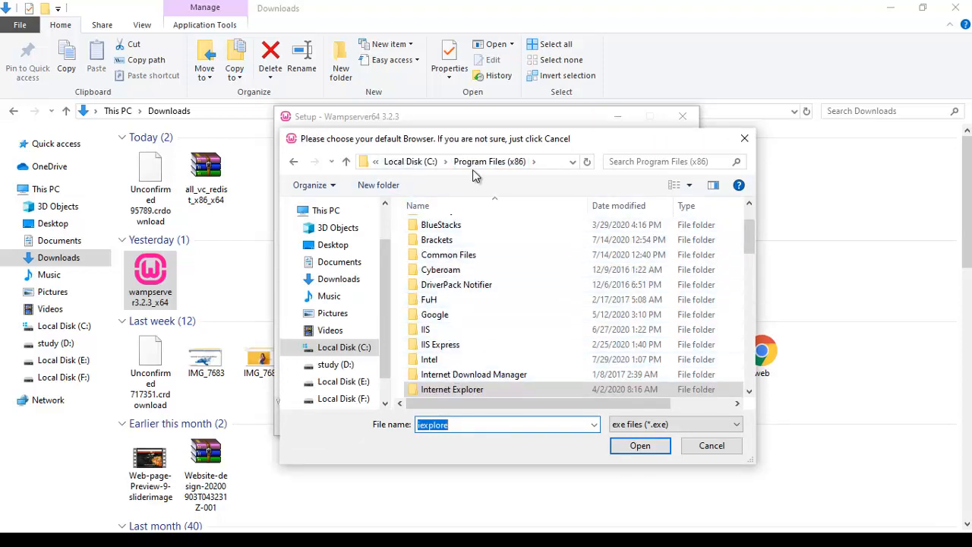
left_click(416, 164)
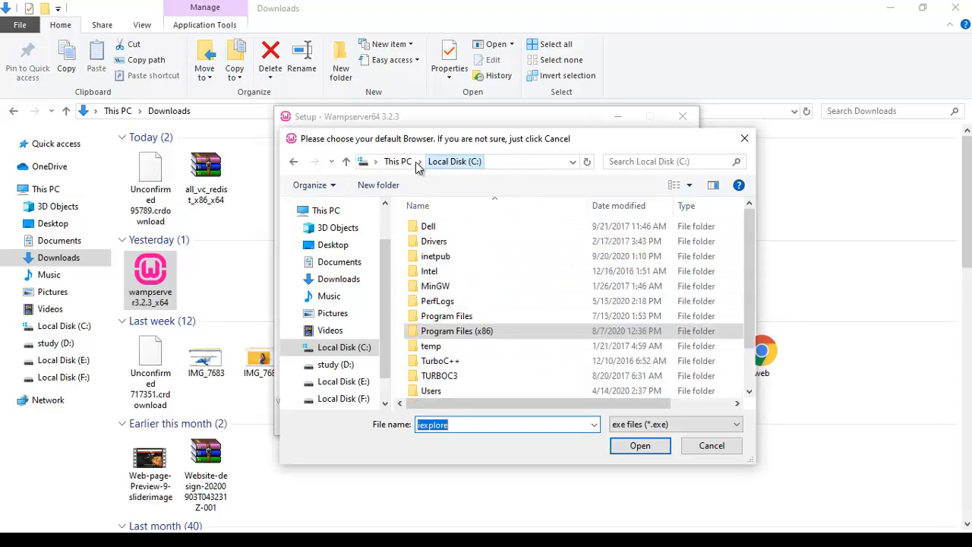
double_click(451, 332)
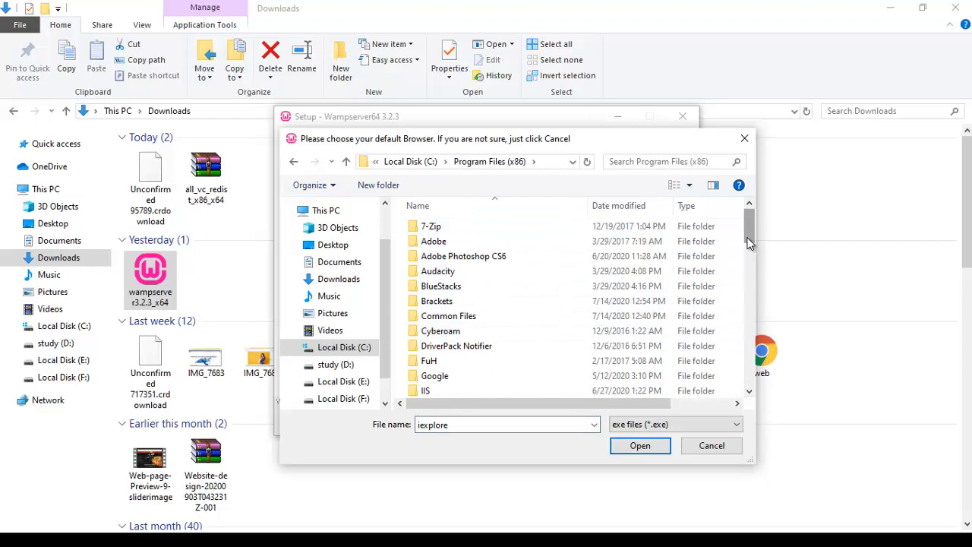
double_click(467, 376)
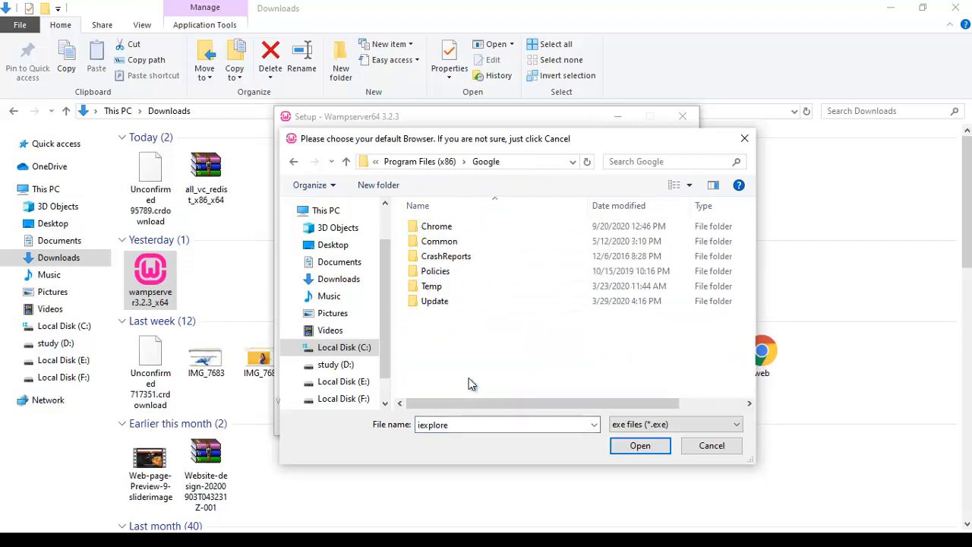
double_click(447, 227)
double_click(443, 230)
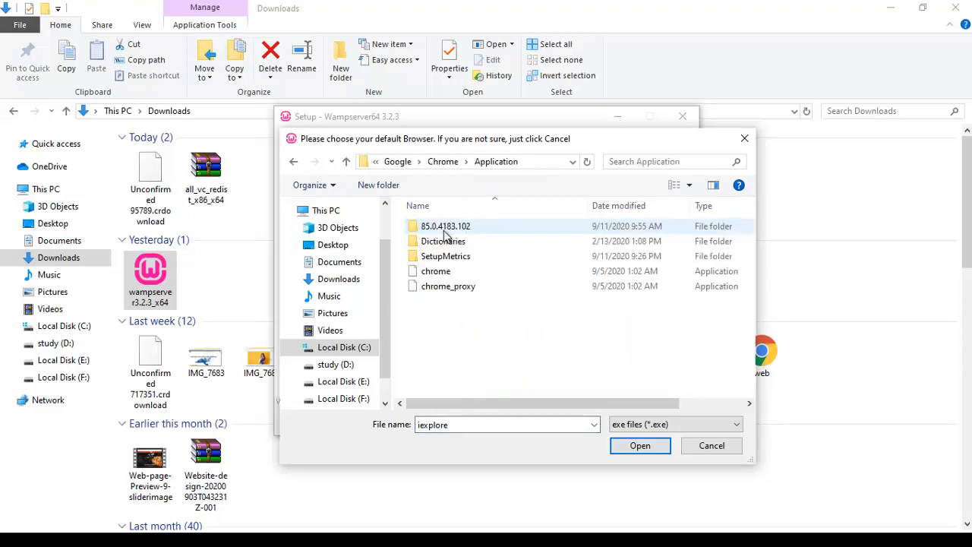
left_click(434, 273)
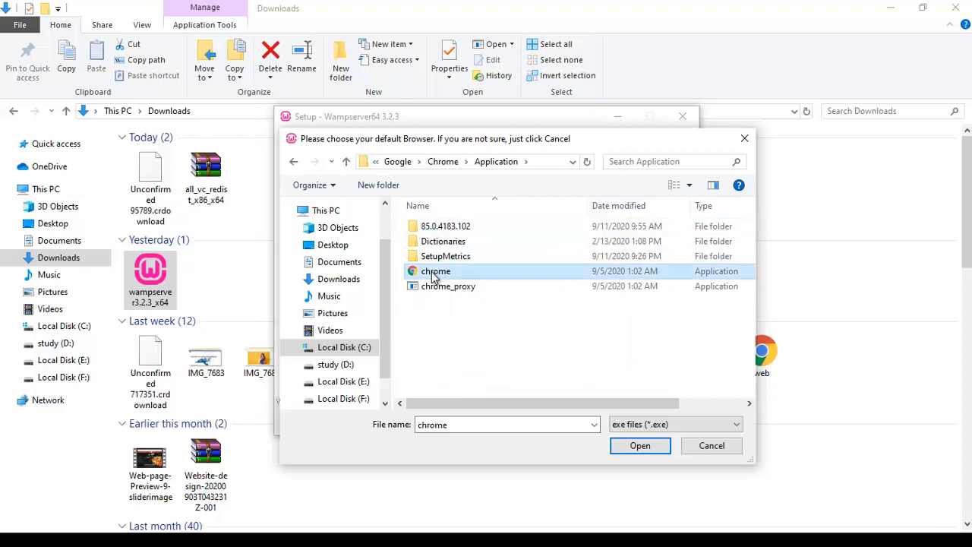
left_click(627, 452)
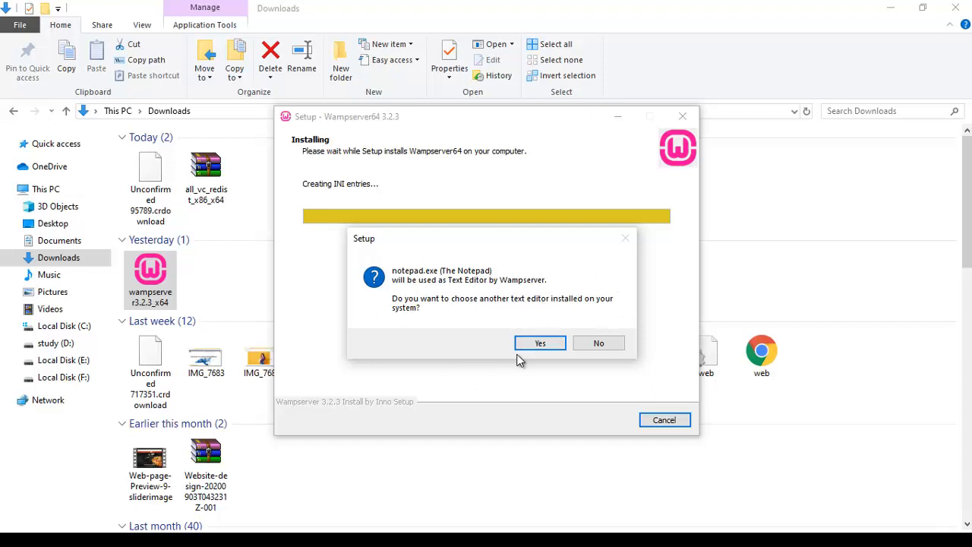
Step: Opt to choose another text editor for Wampserver and look through the System32 and Windows folders for one
left_click(553, 346)
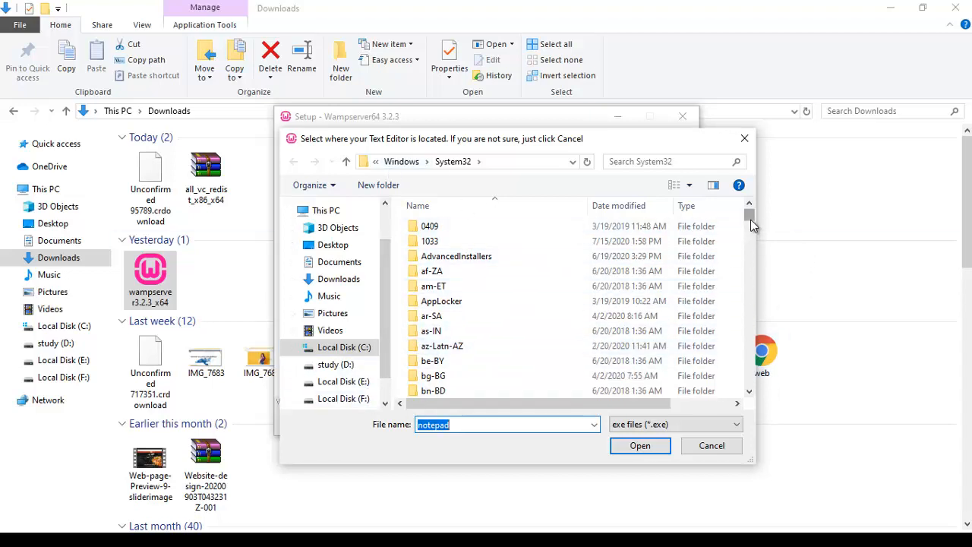
left_click_drag(751, 222, 753, 273)
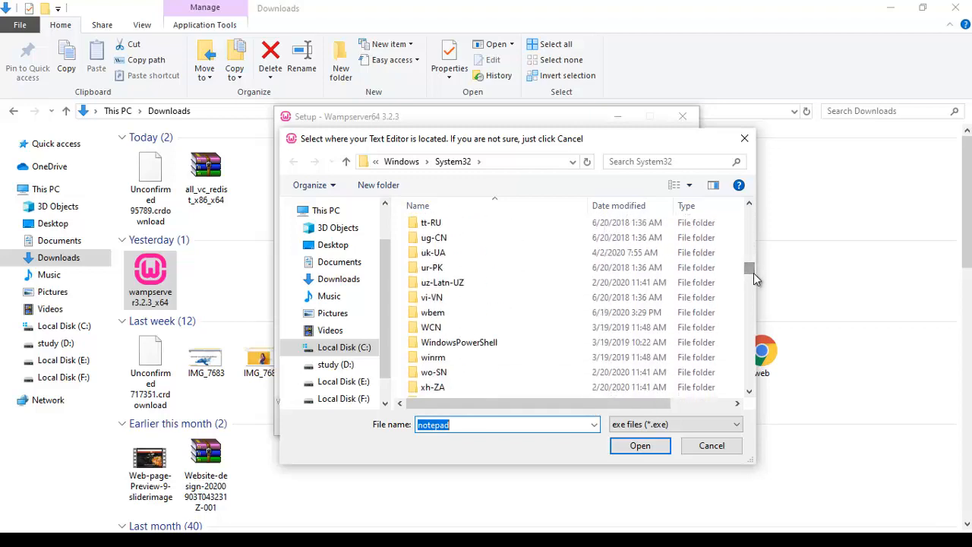
left_click(398, 163)
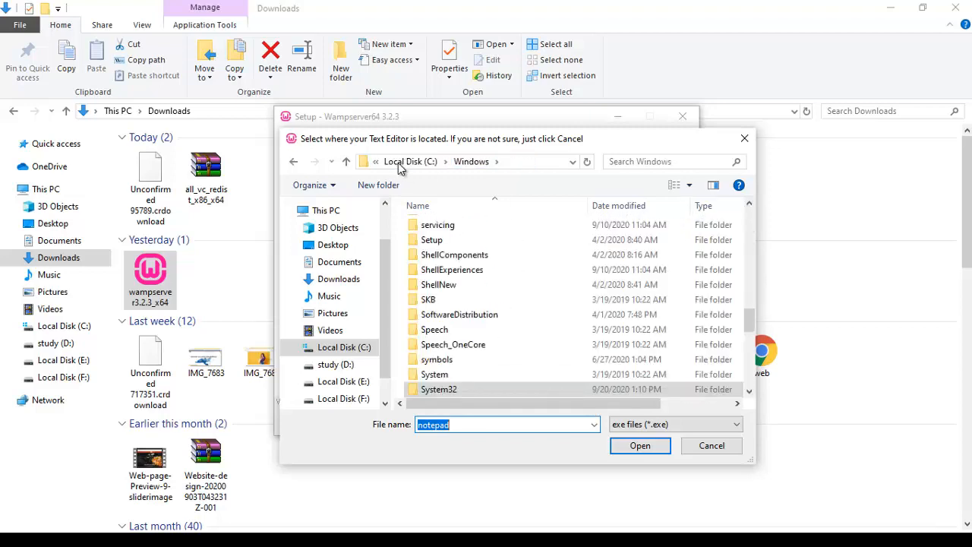
left_click(748, 391)
left_click(749, 391)
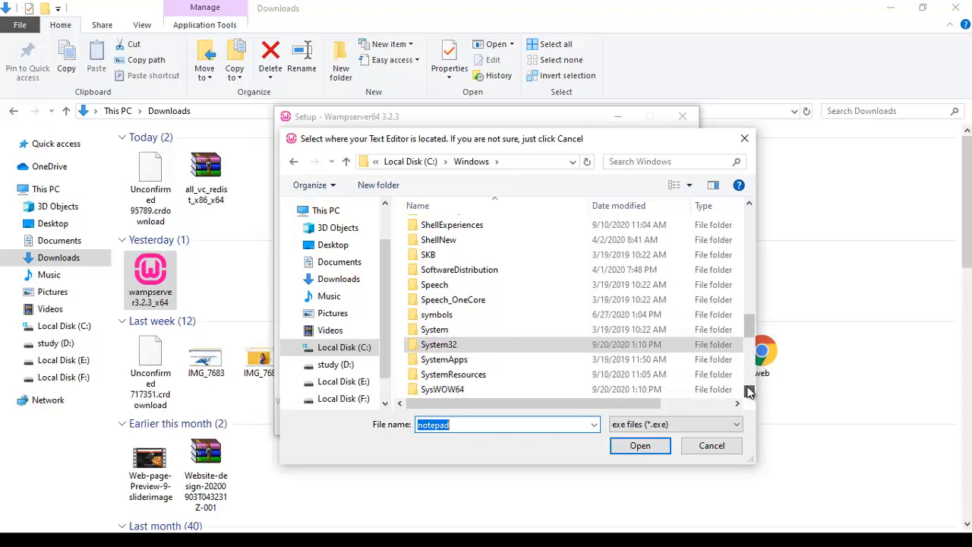
left_click(748, 391)
left_click(749, 391)
left_click(748, 391)
left_click(749, 391)
left_click(749, 391)
left_click(749, 391)
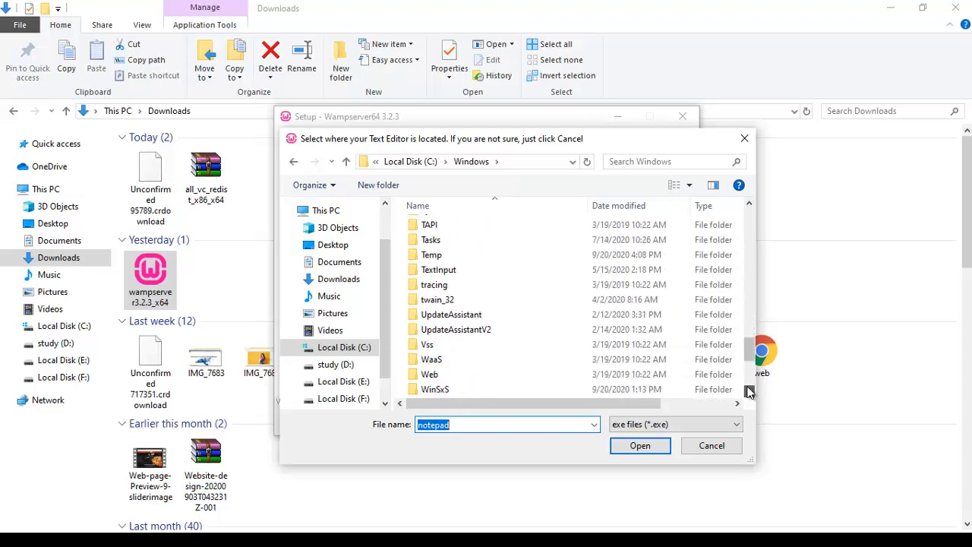
left_click(749, 391)
left_click_drag(749, 355, 758, 207)
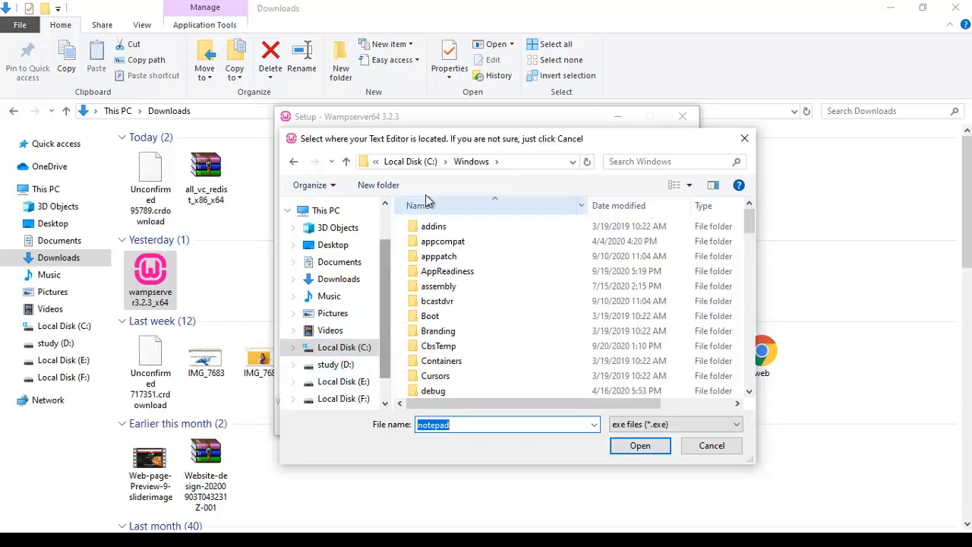
Step: Choose sublime_text from the Sublime Text 3 folder in Program Files on Local Disk (C:) as Wampserver's text editor
left_click(411, 161)
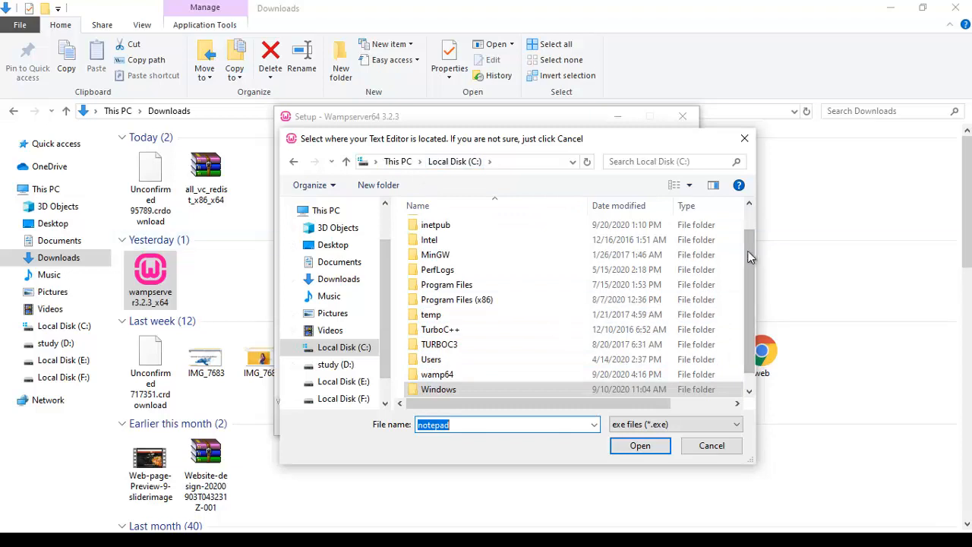
scroll(745, 253, "down", 1)
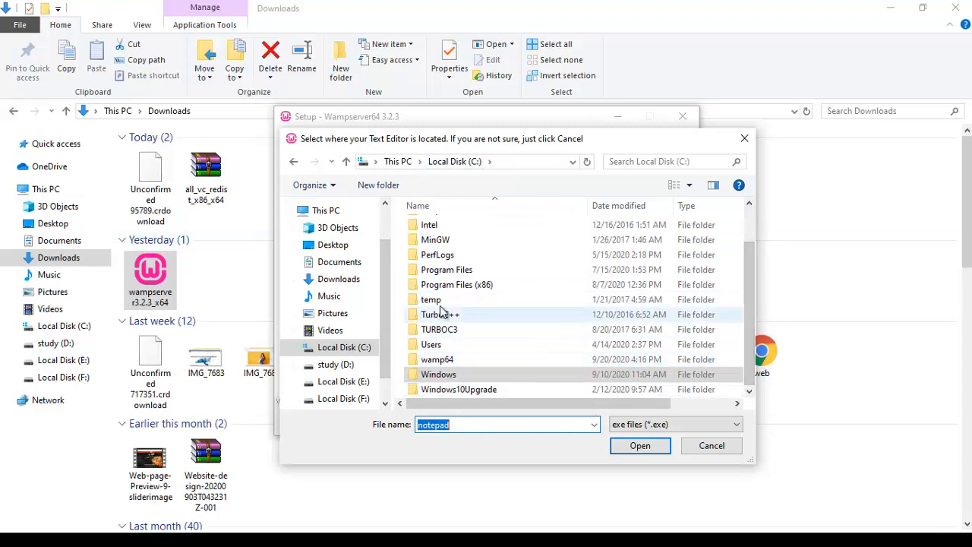
double_click(465, 269)
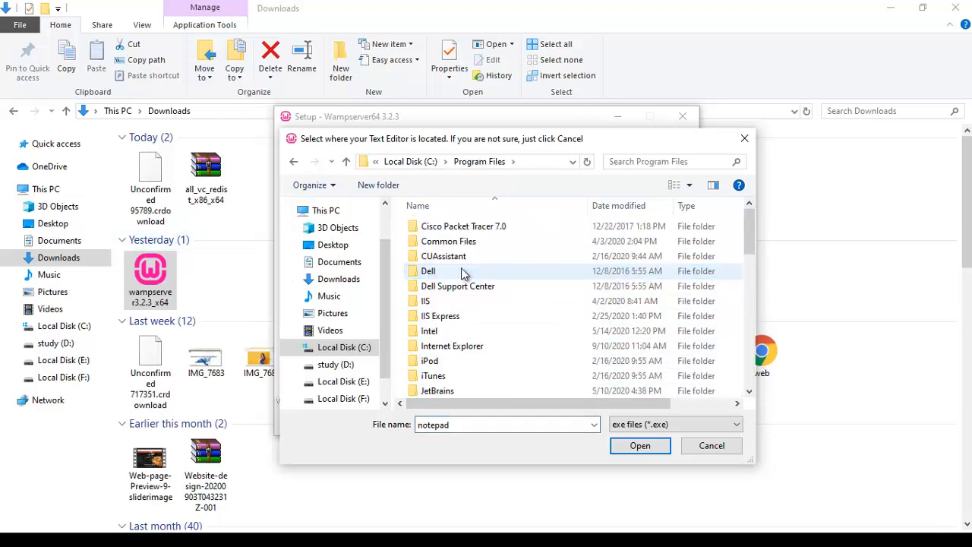
left_click_drag(749, 236, 747, 343)
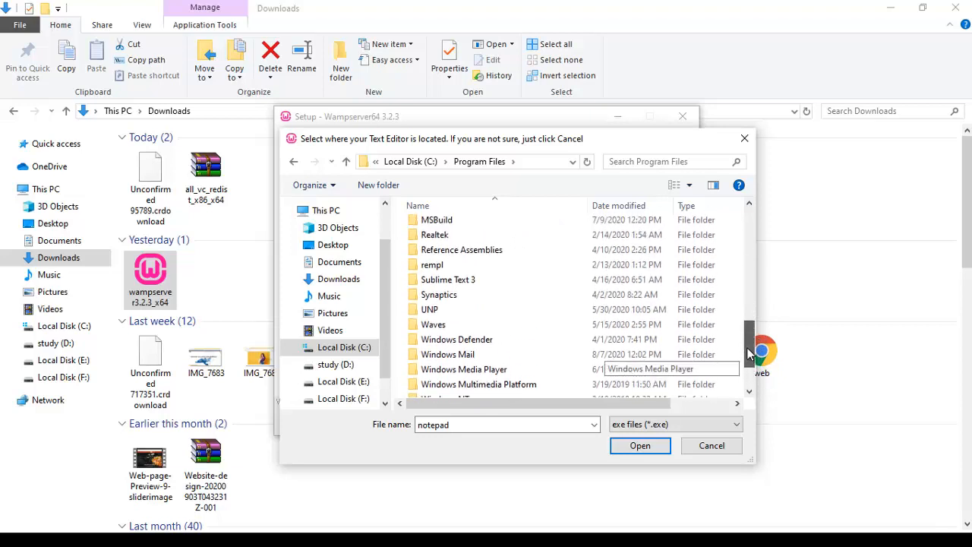
double_click(460, 279)
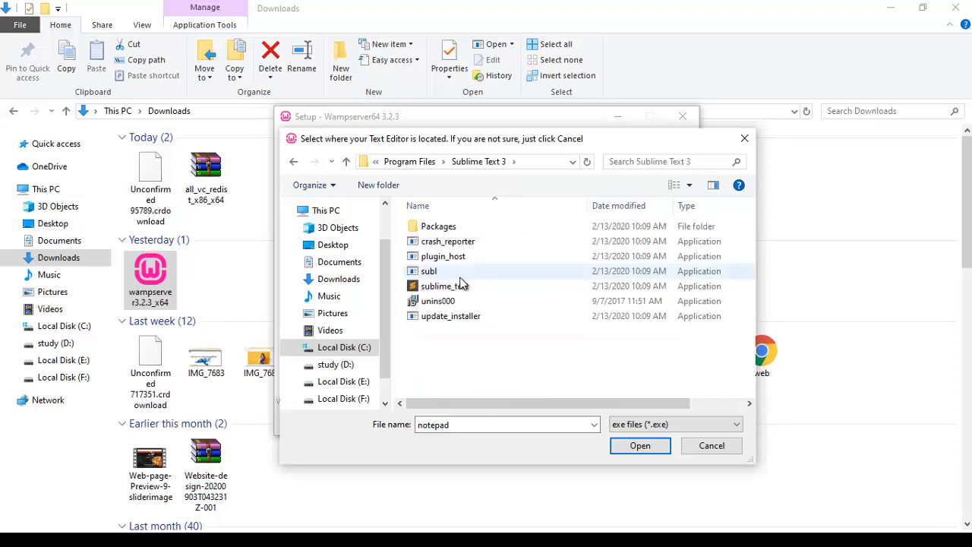
left_click(454, 289)
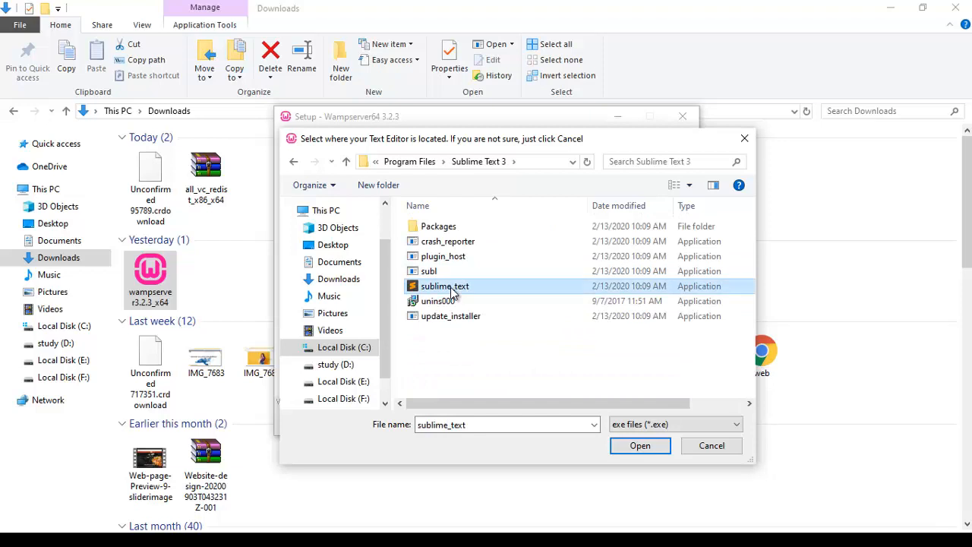
left_click(646, 447)
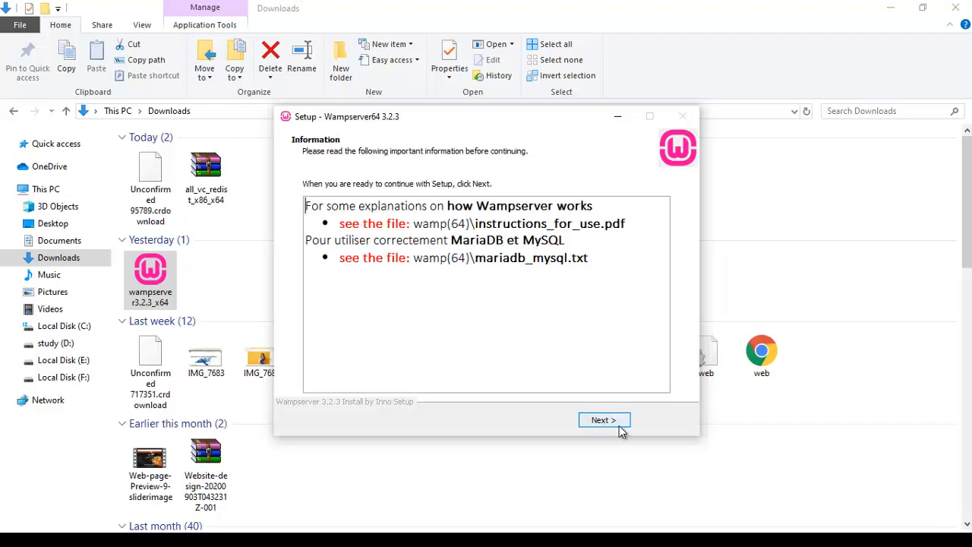
Step: Pass the final information page, finish the Wampserver setup, and launch Wampserver64 from the installed programs
left_click(616, 425)
left_click(617, 426)
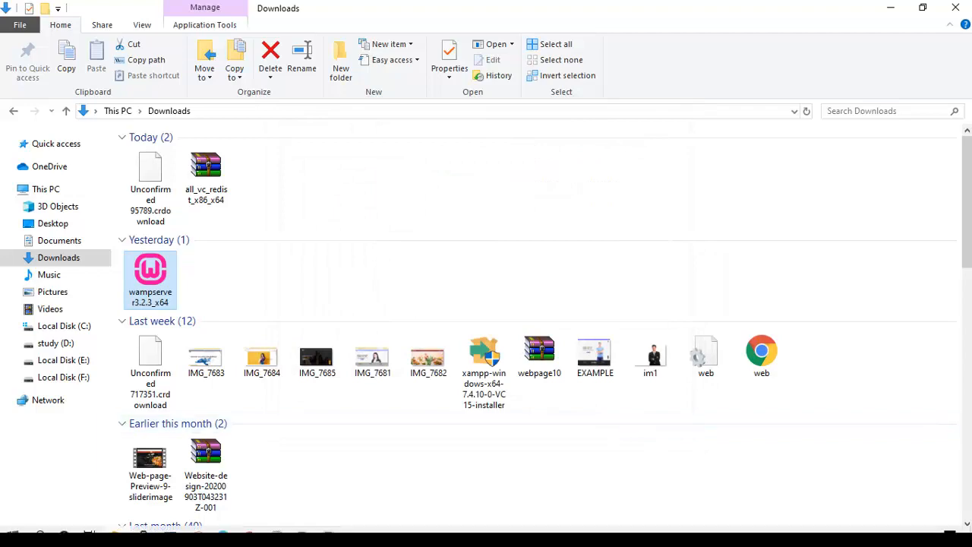
left_click(10, 535)
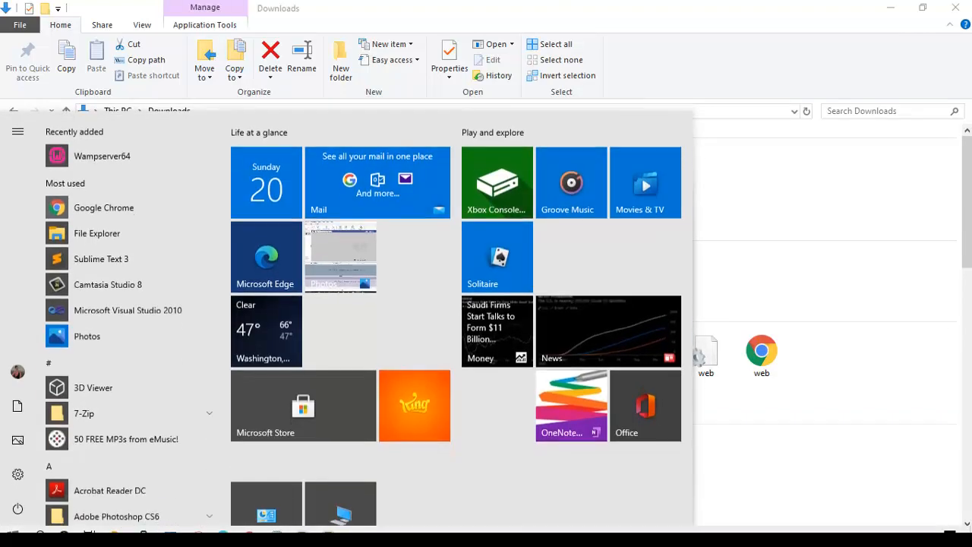
left_click(97, 156)
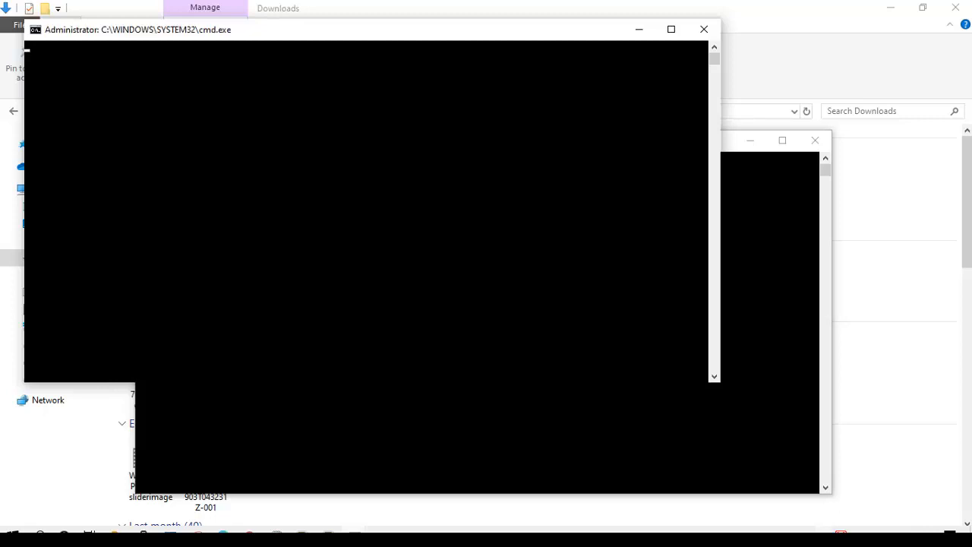
Step: Close the two empty administrator cmd.exe windows opened during Wampserver's startup
left_click(841, 535)
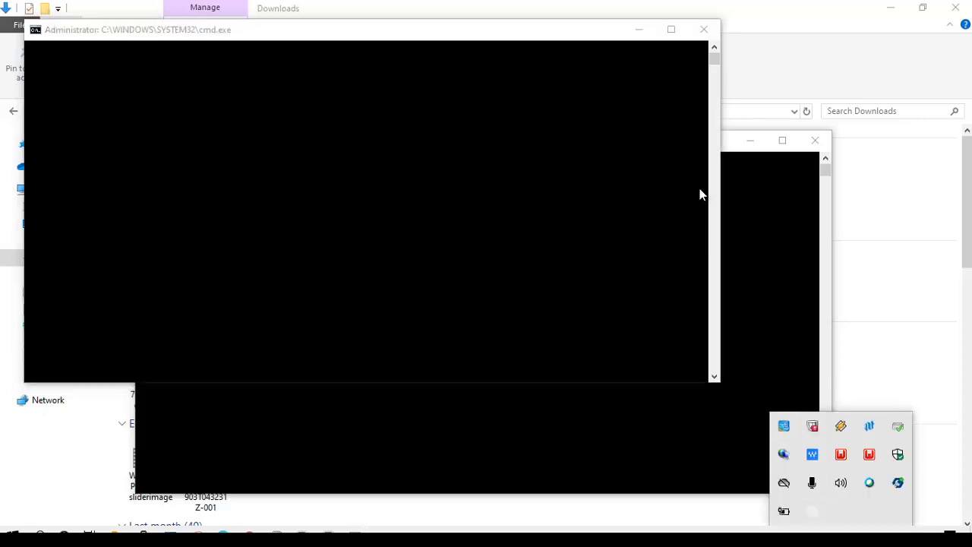
left_click(703, 29)
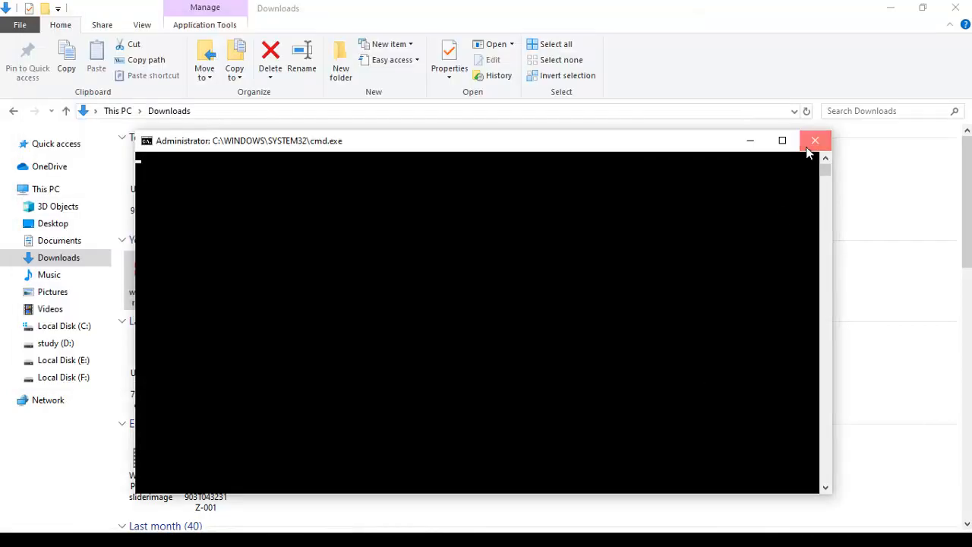
left_click(807, 148)
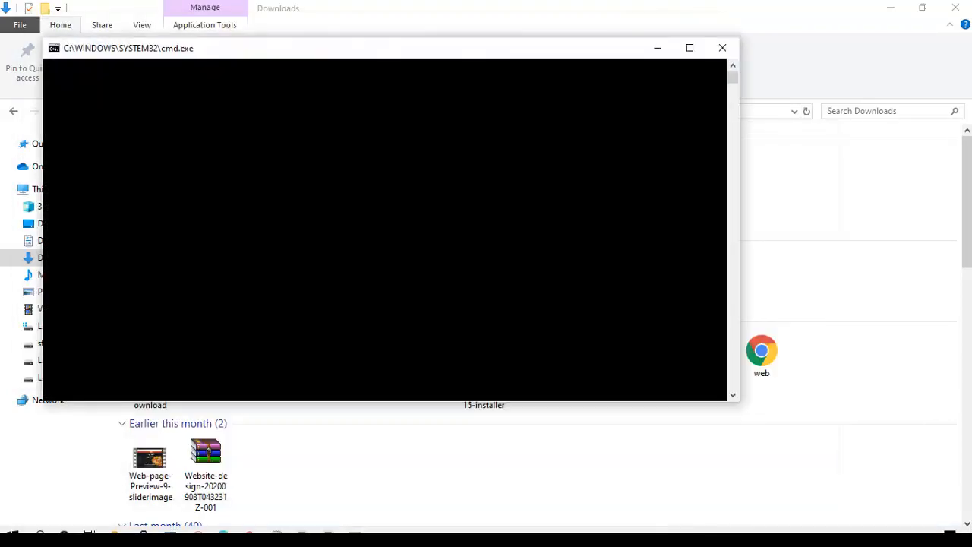
Step: Bring up Wampserver's menu among the hidden background programs and start all services
left_click(840, 535)
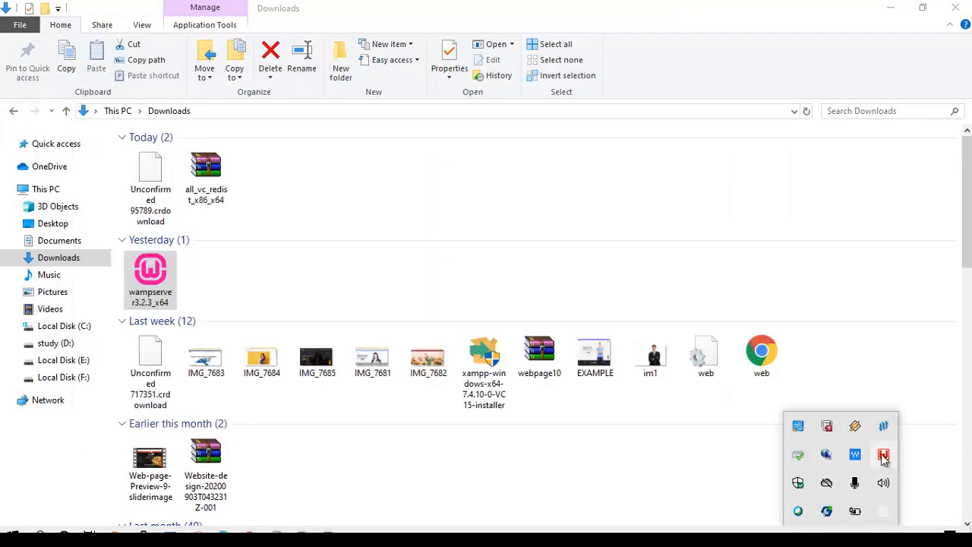
left_click(883, 456)
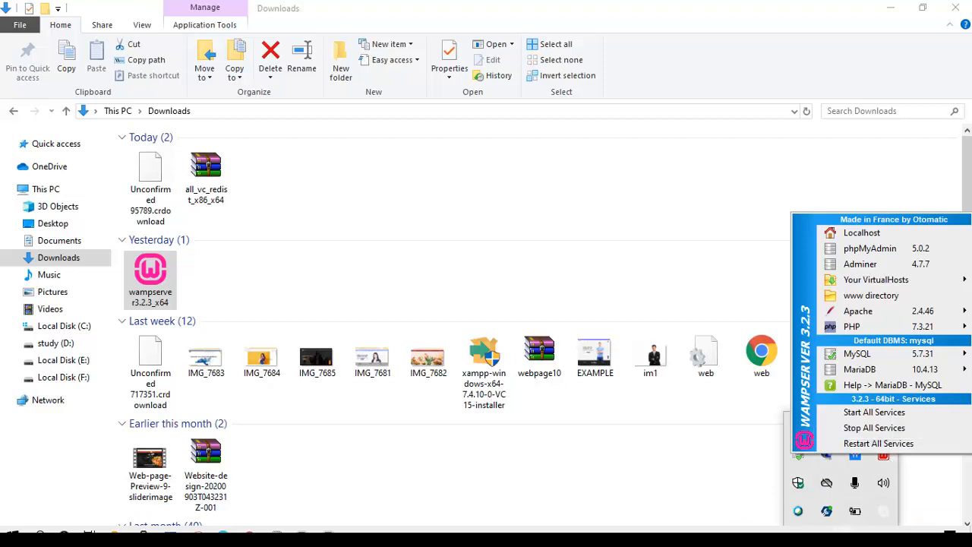
left_click(841, 535)
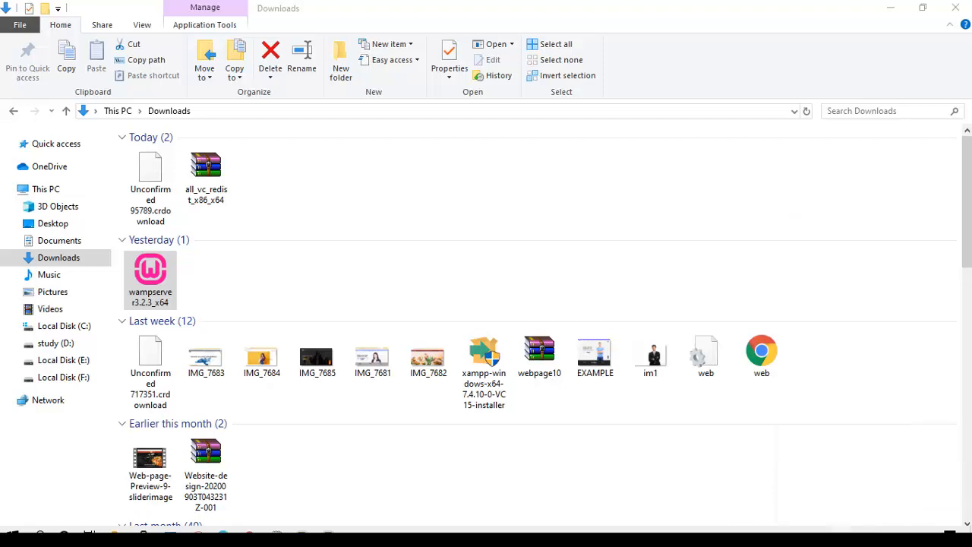
left_click(841, 535)
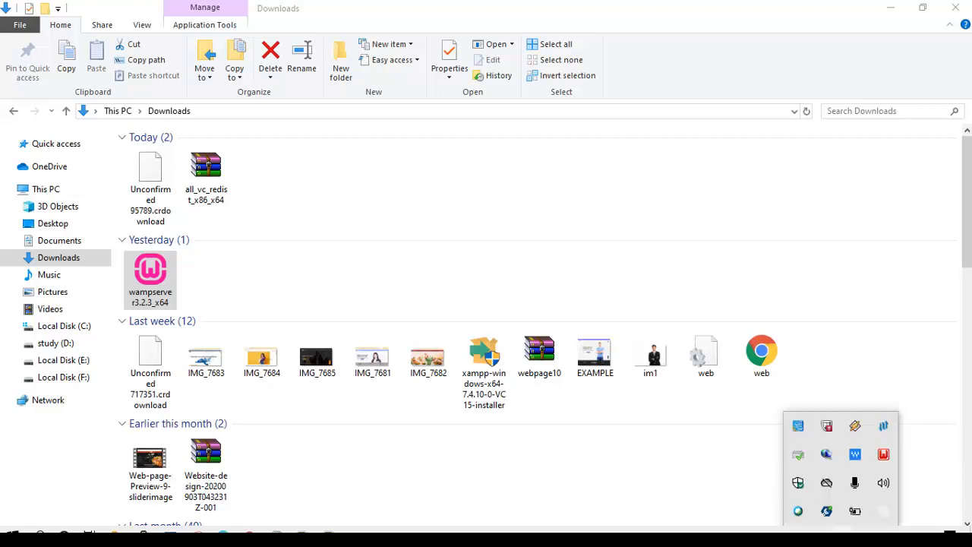
left_click(884, 464)
left_click(884, 464)
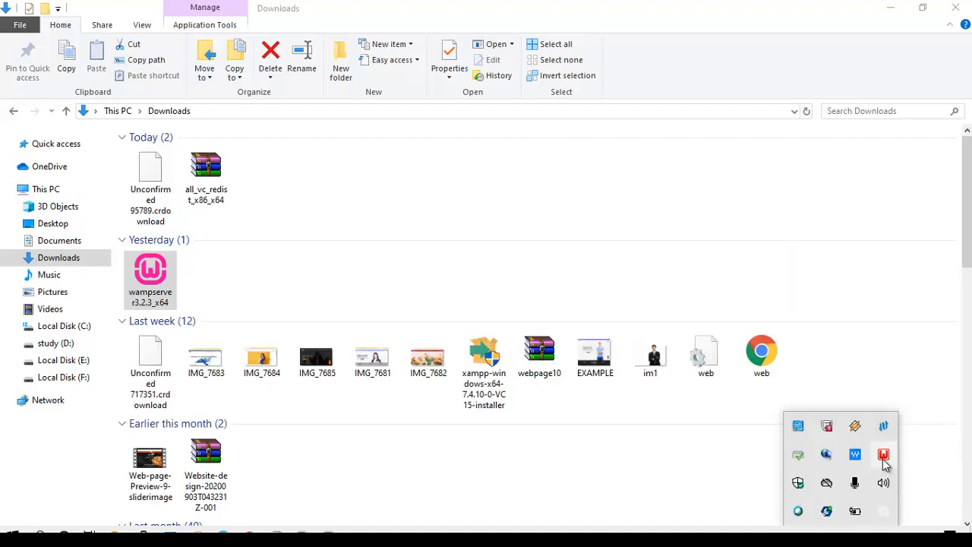
left_click(883, 463)
left_click(884, 464)
left_click(884, 460)
left_click(883, 459)
left_click(884, 459)
left_click(871, 423)
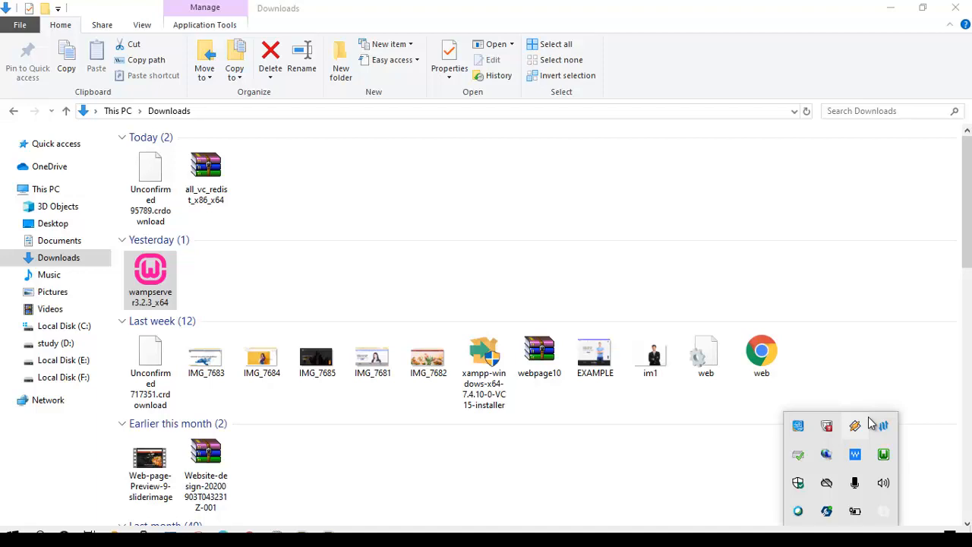
Step: Examine Wampserver's settings menu, its main menu with the service commands, and the local server status
right_click(884, 464)
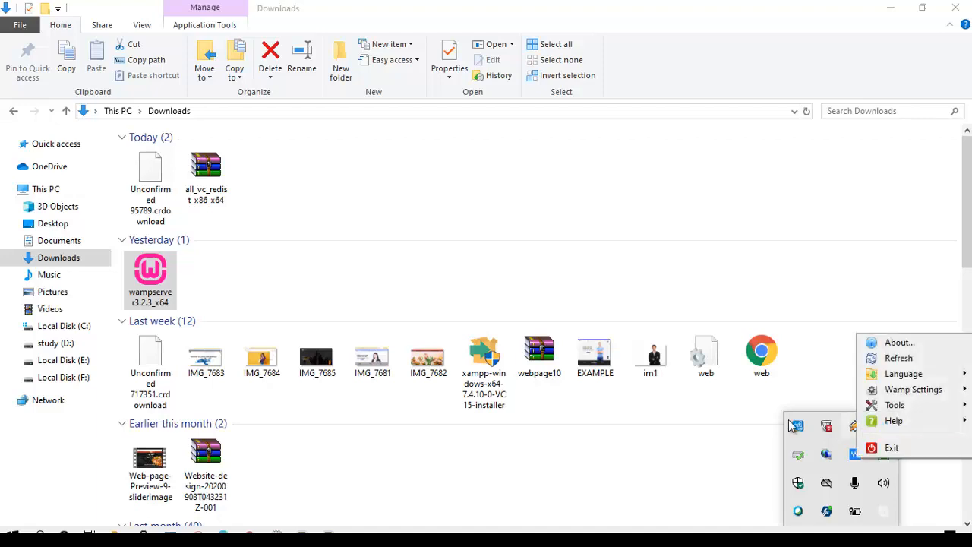
left_click(722, 438)
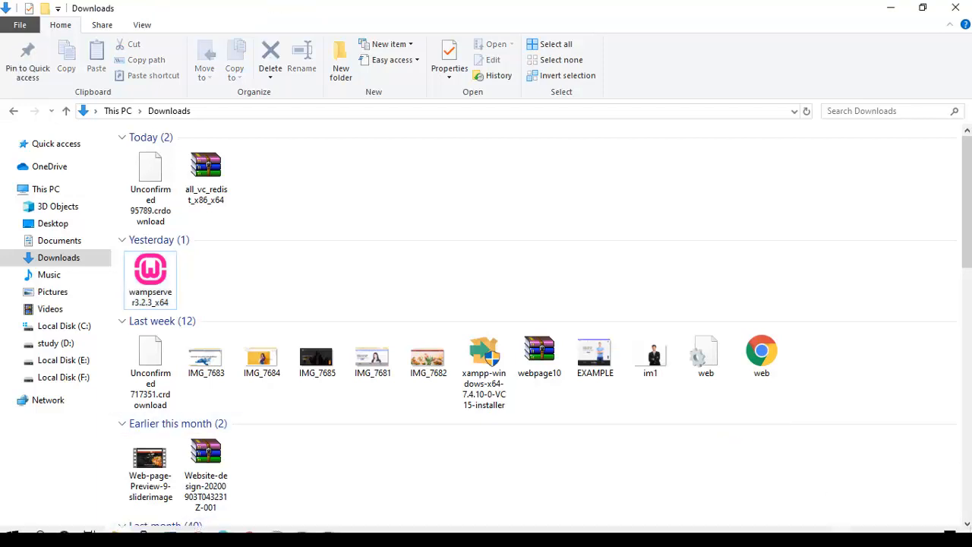
left_click(841, 537)
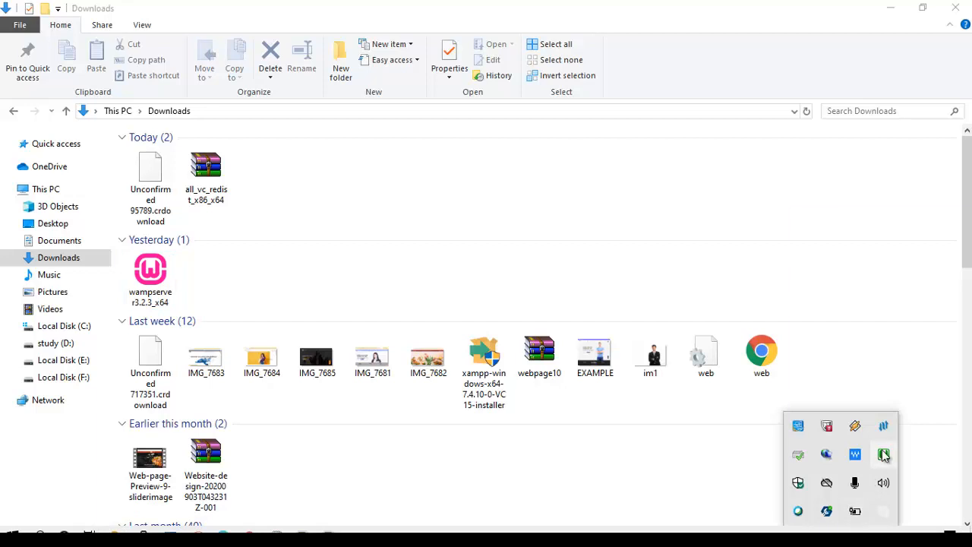
left_click(883, 454)
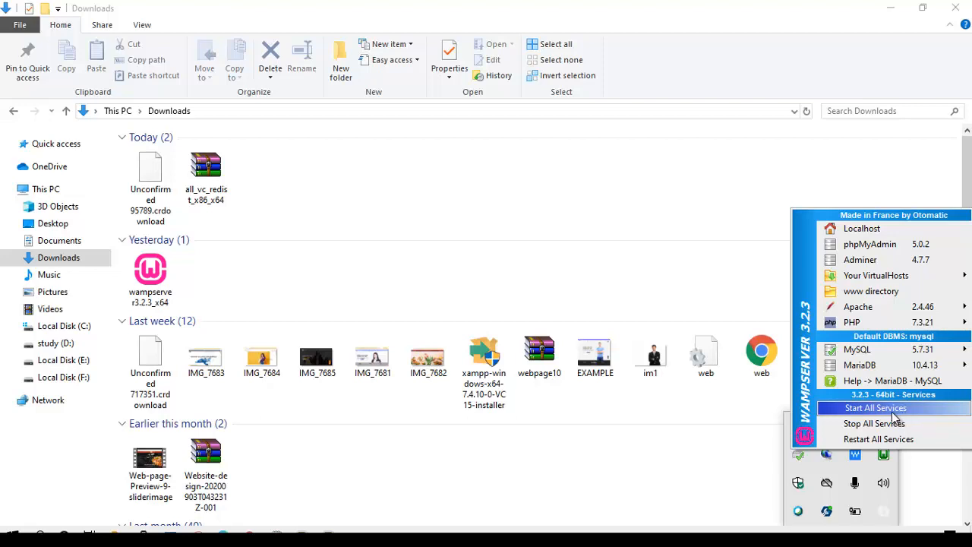
left_click(880, 468)
left_click(883, 472)
left_click(700, 512)
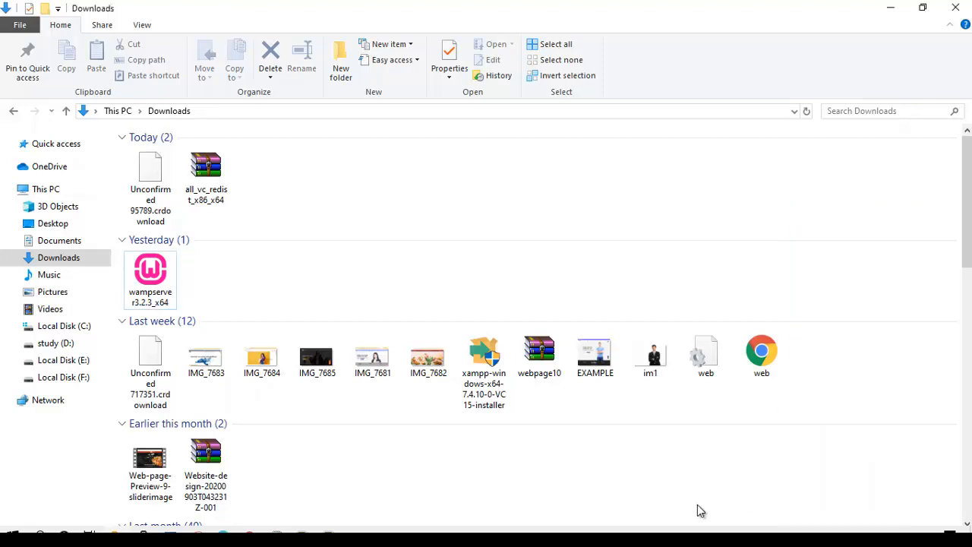
left_click(841, 539)
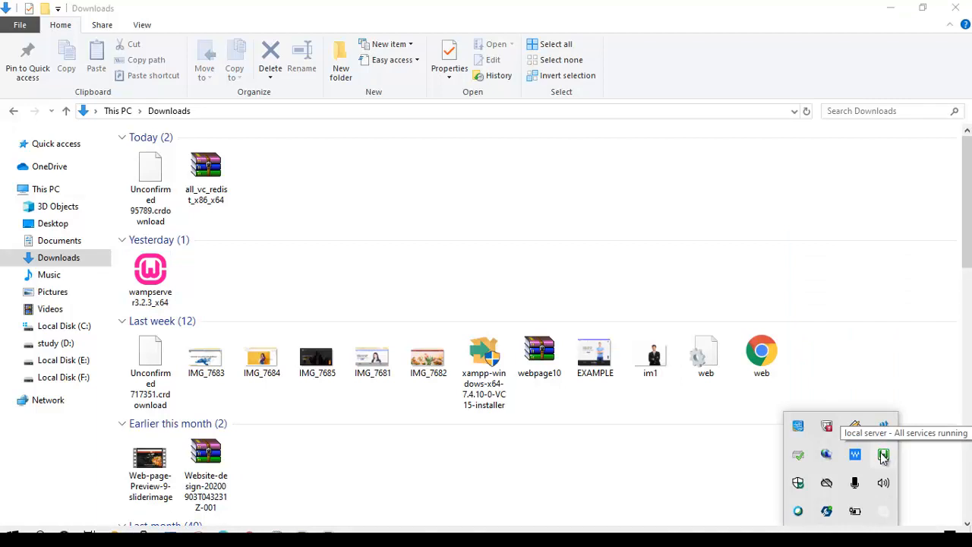
left_click(883, 455)
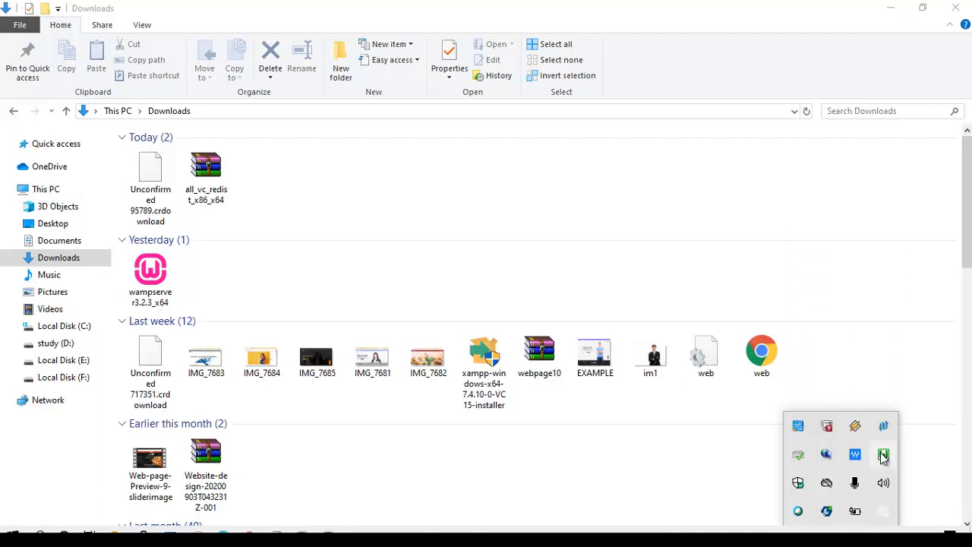
left_click(656, 495)
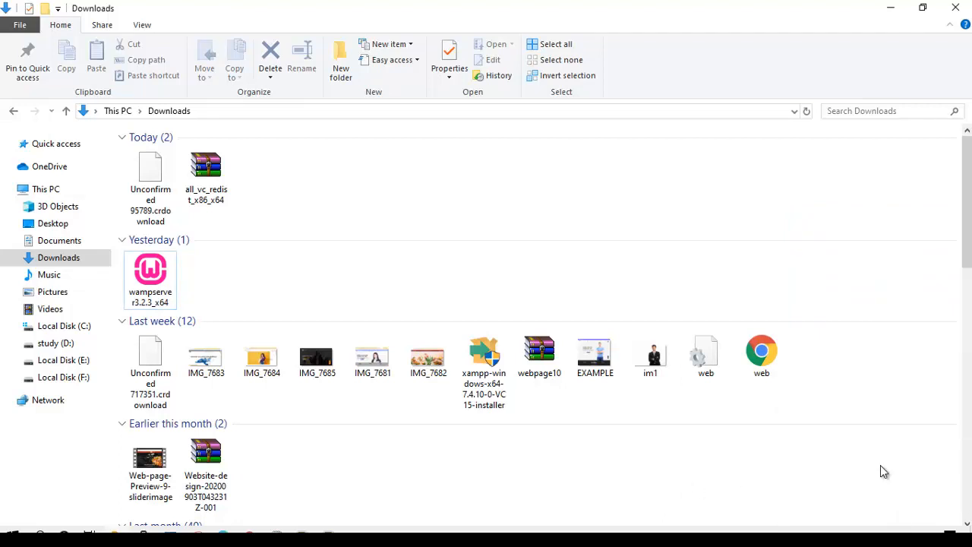
Step: Open the Localhost page from Wampserver's main menu in the browser
left_click(841, 540)
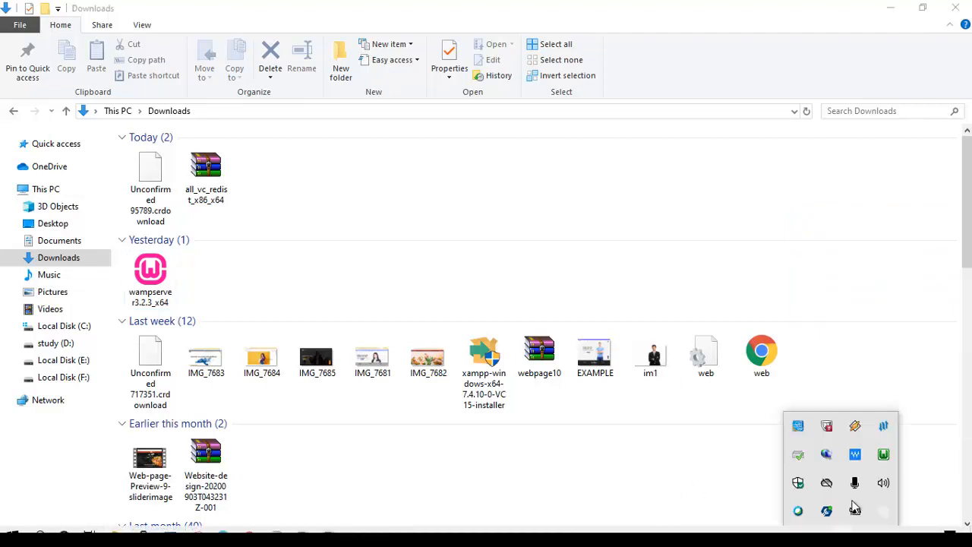
left_click(883, 456)
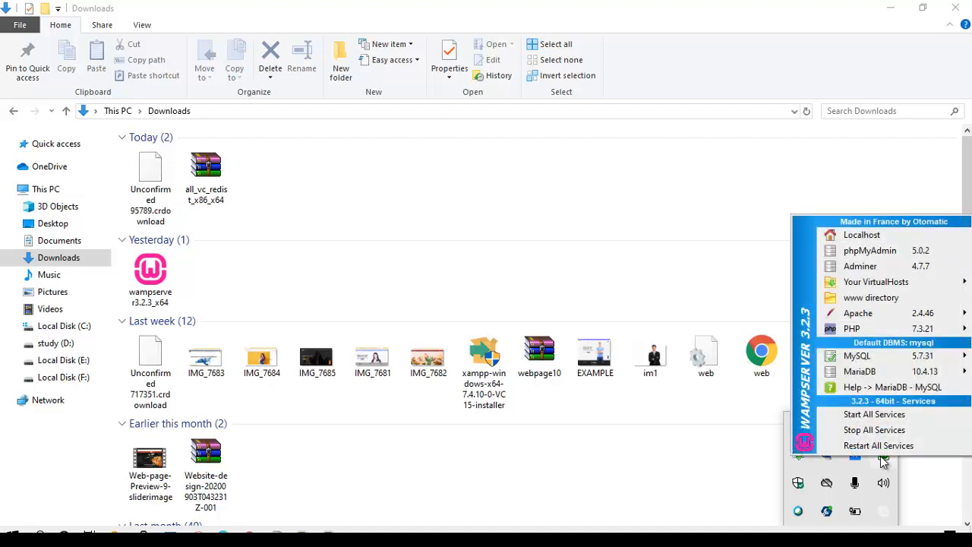
left_click(863, 236)
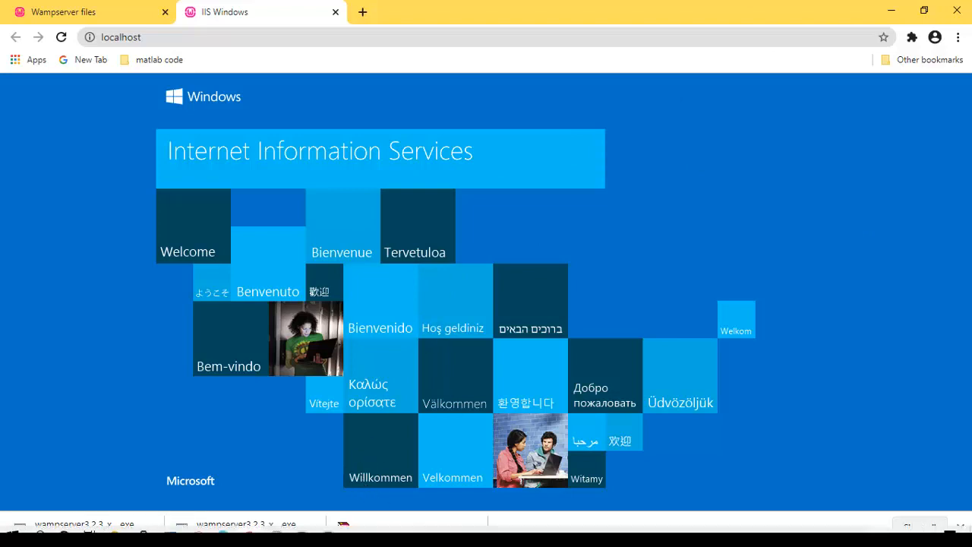
Step: Open Localhost from Wampserver's menu once more and close the duplicate localhost tab
left_click(840, 536)
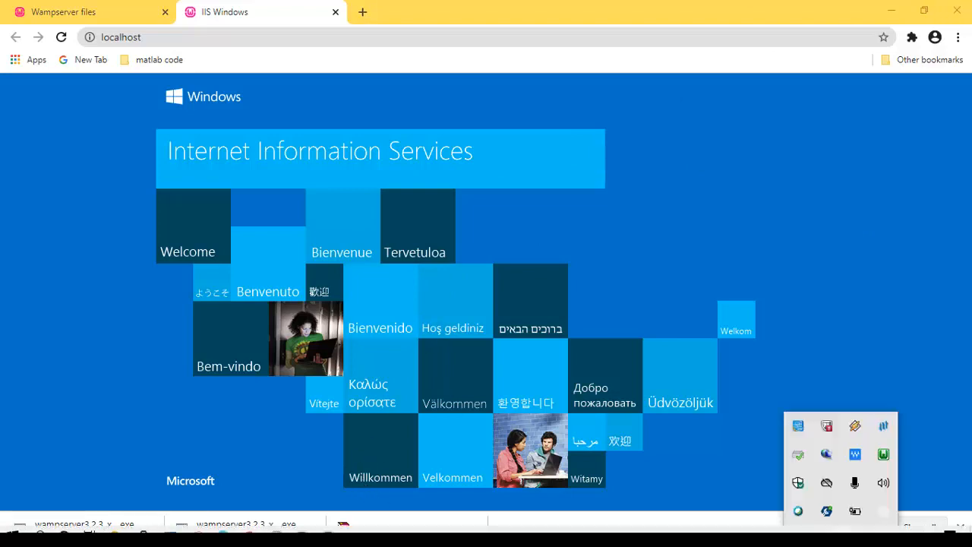
left_click(886, 454)
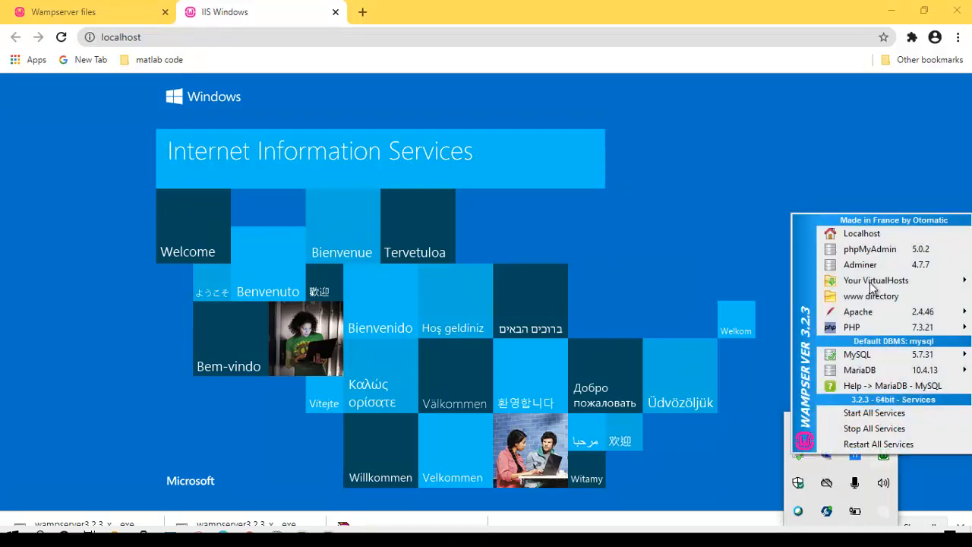
left_click(851, 233)
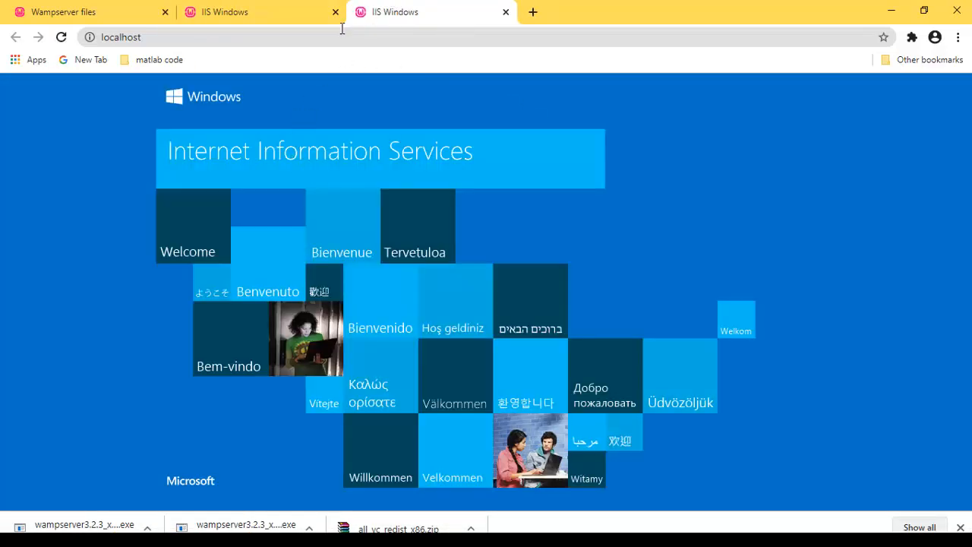
left_click(335, 12)
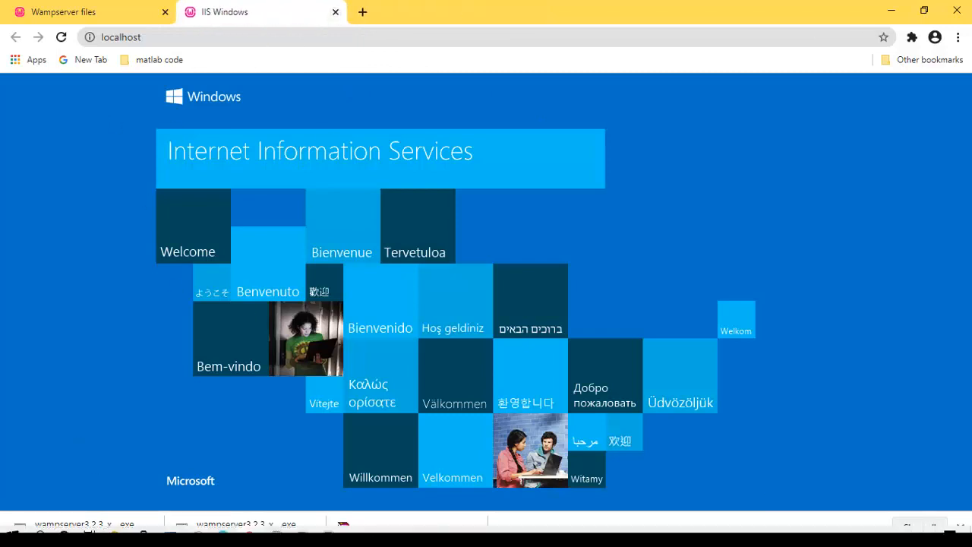
mouse_move(170, 536)
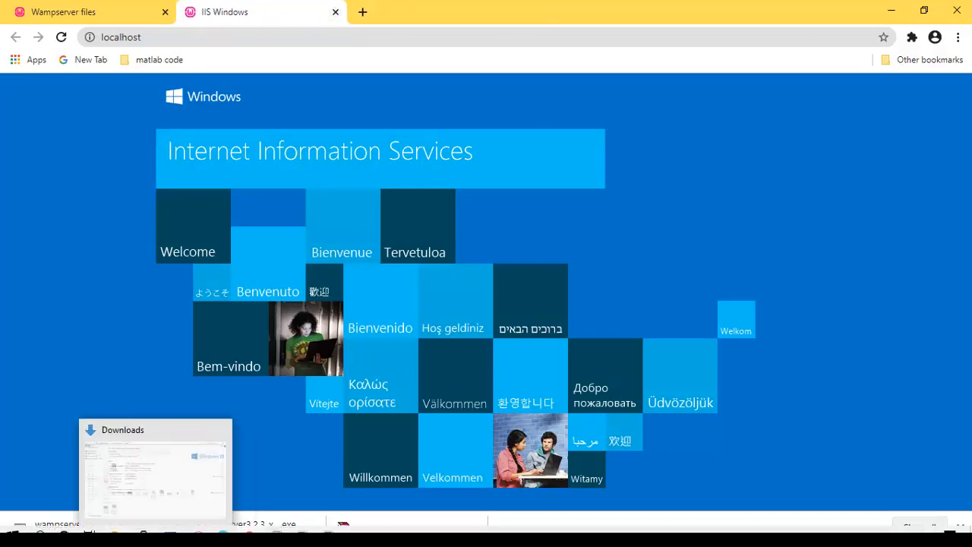
Step: Switch to File Explorer and open the C:\wamp64\www folder to view its contents
left_click(86, 425)
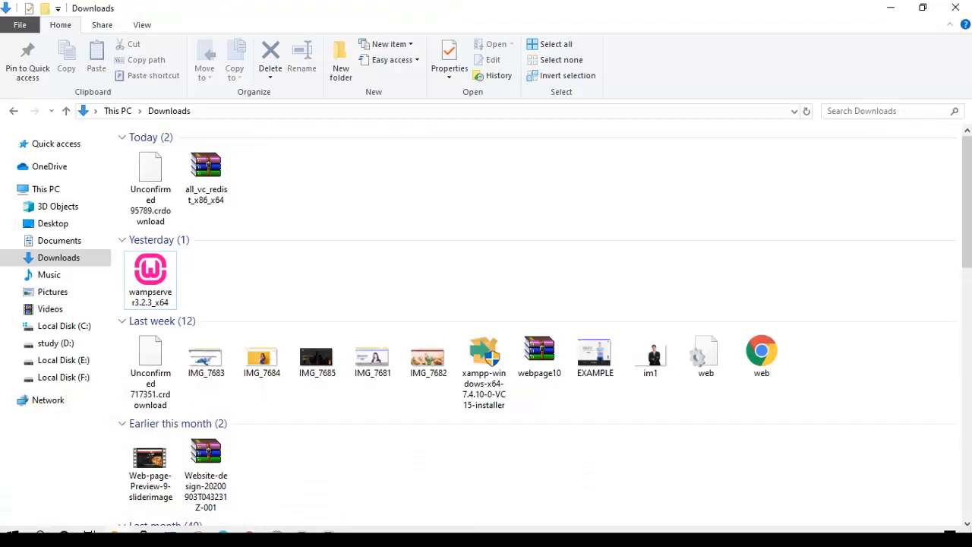
left_click(69, 331)
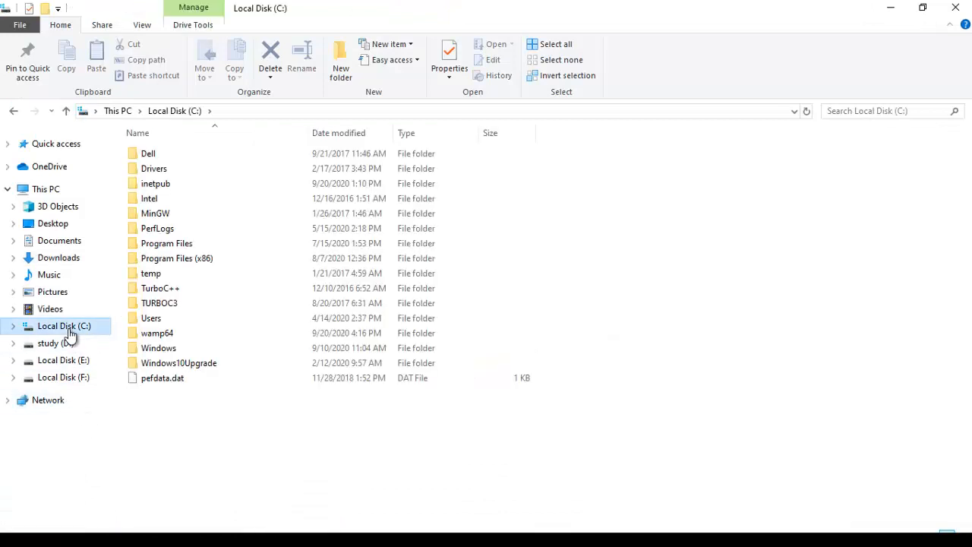
double_click(172, 336)
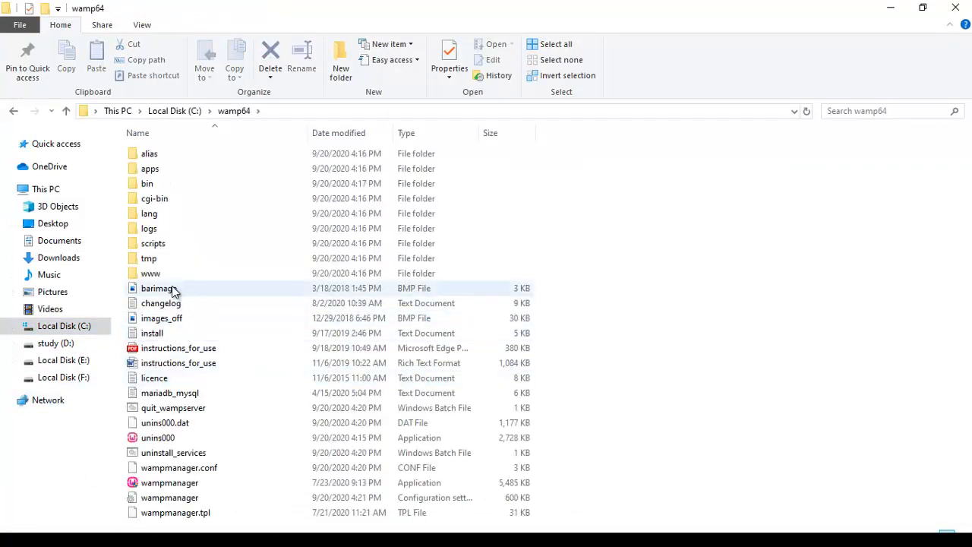
left_click(152, 275)
double_click(152, 274)
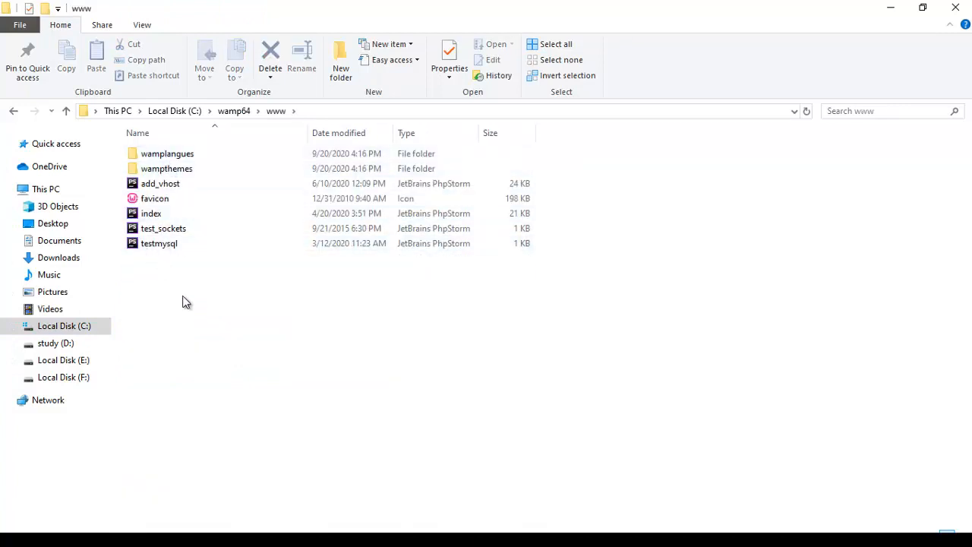
Step: Copy the example PHP file from the F:\IIET-IIDS\IIDS\PHP folder
left_click(69, 378)
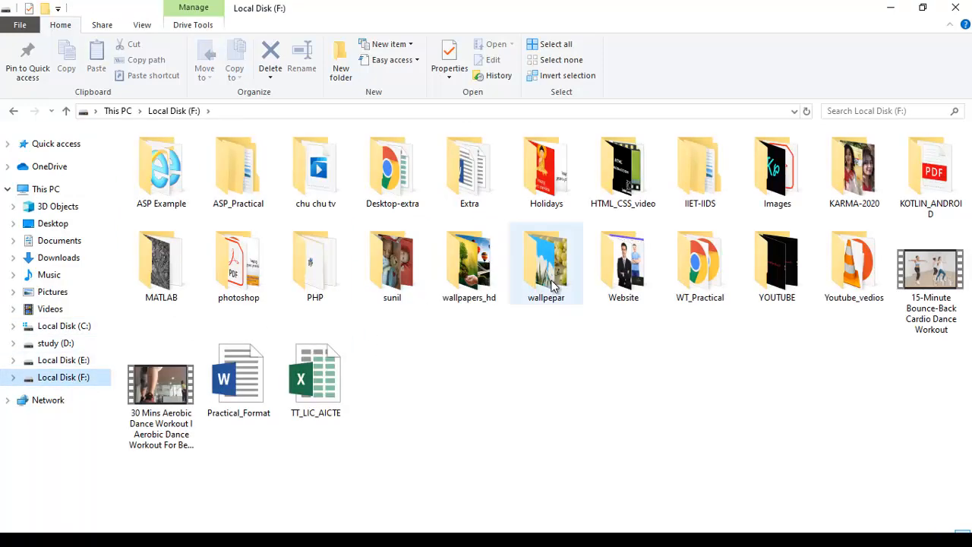
left_click(691, 181)
double_click(691, 181)
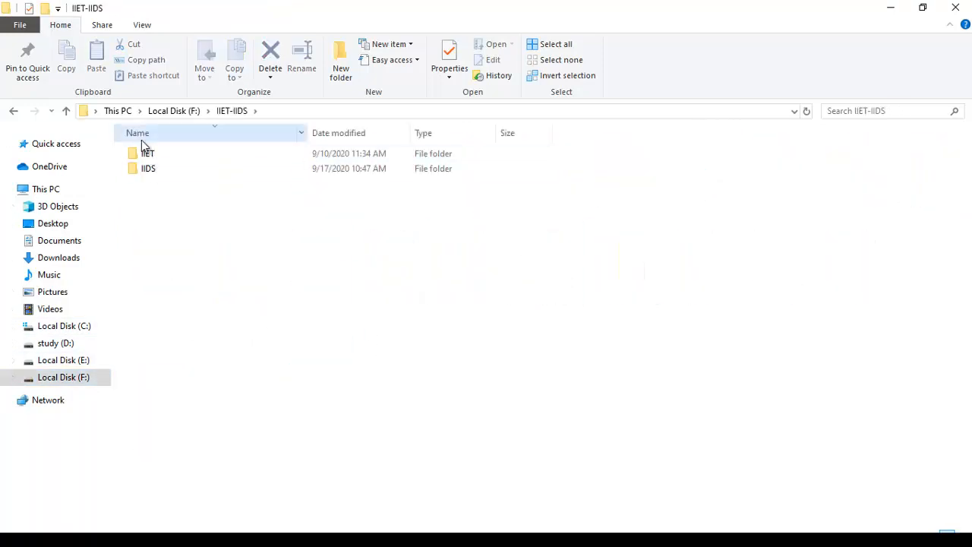
double_click(153, 162)
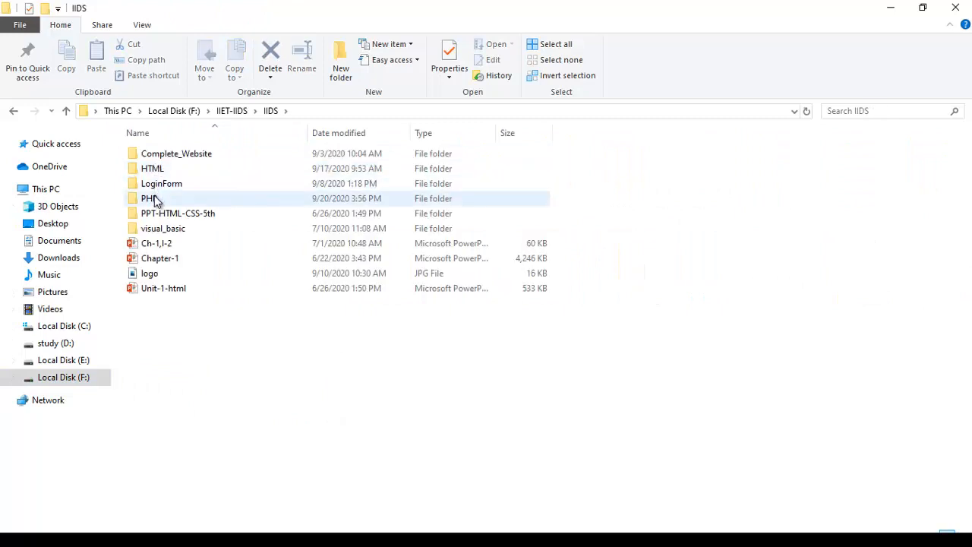
double_click(154, 195)
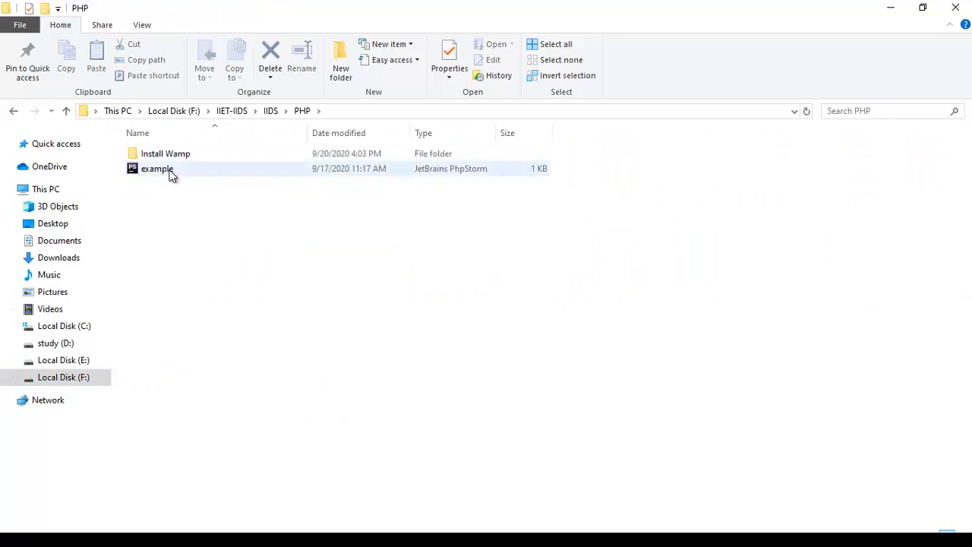
double_click(169, 168)
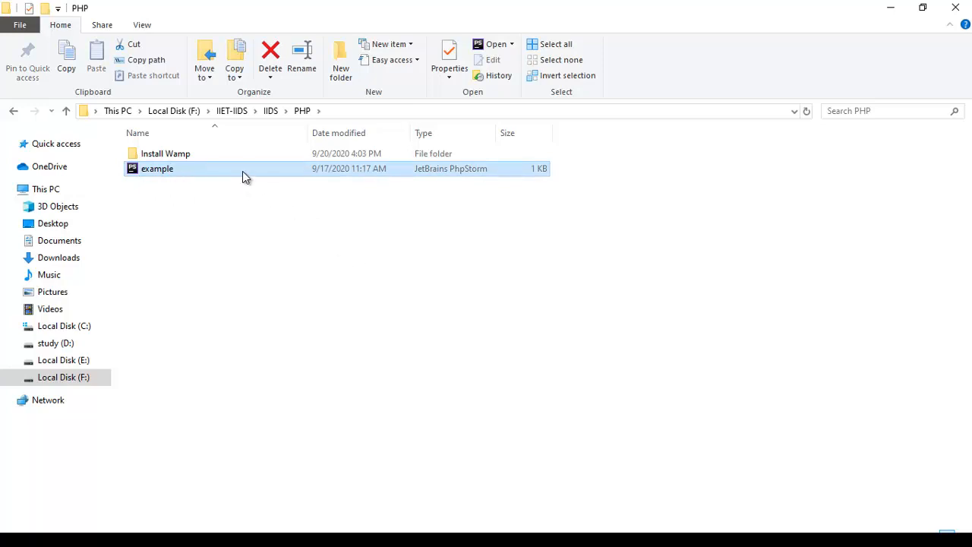
key("ctrl+c")
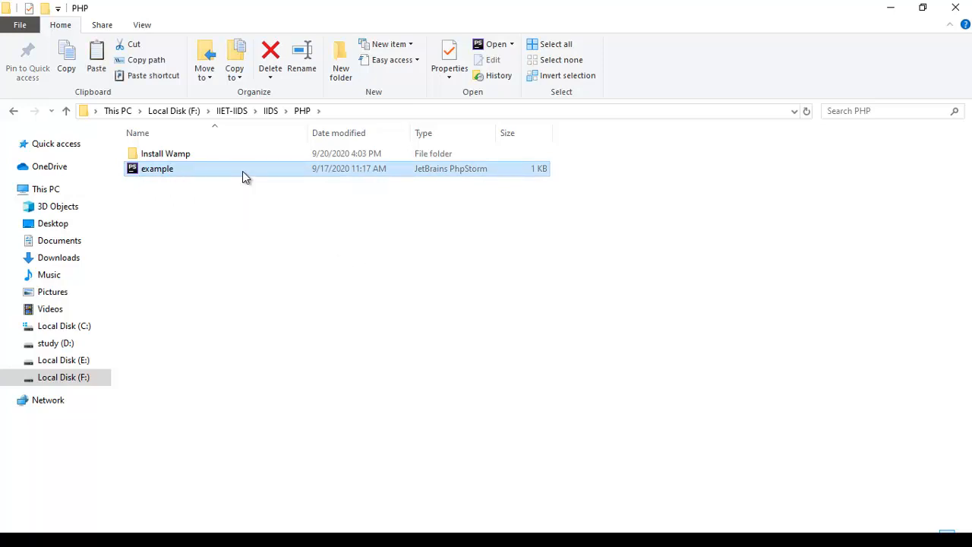
Step: Paste the copied example file into the C:\wamp64\www folder
left_click(72, 362)
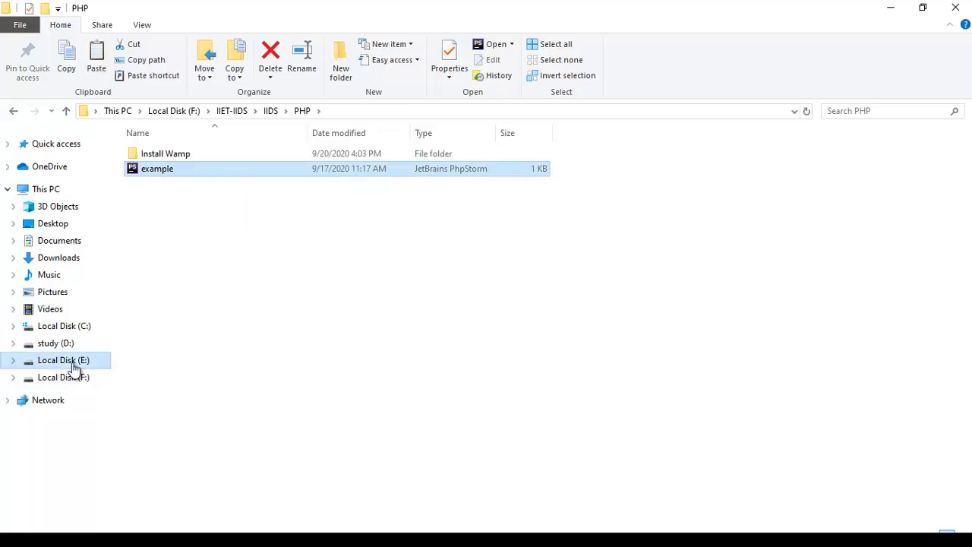
left_click(60, 326)
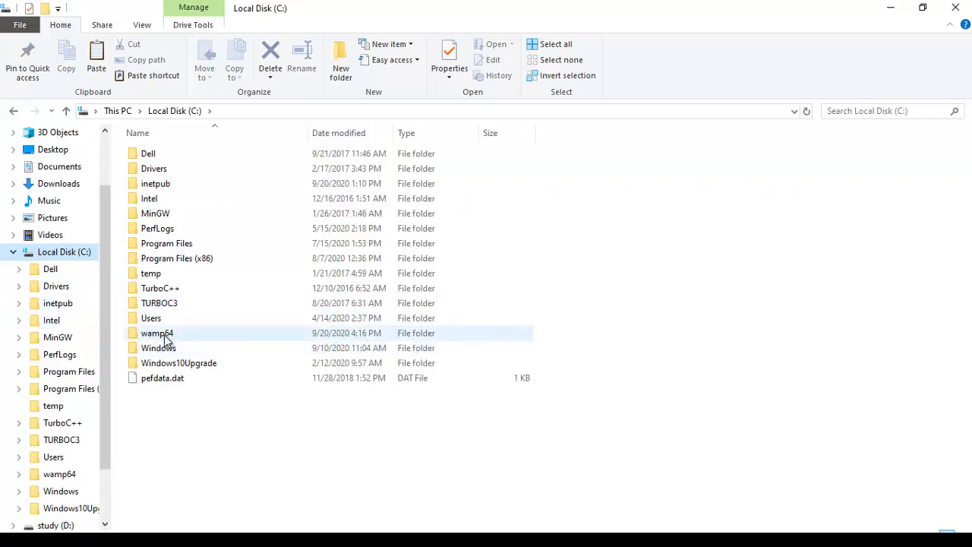
left_click(164, 335)
double_click(166, 339)
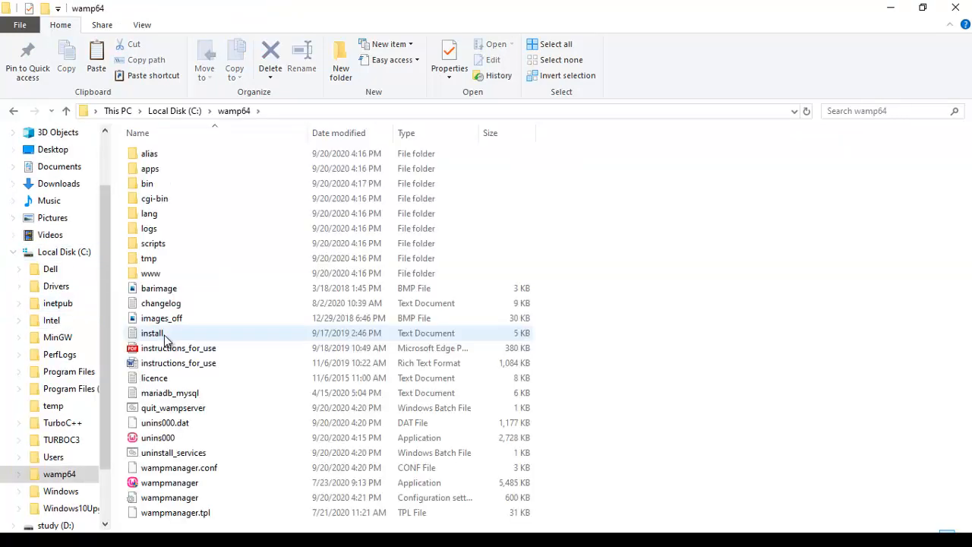
left_click(152, 278)
double_click(152, 276)
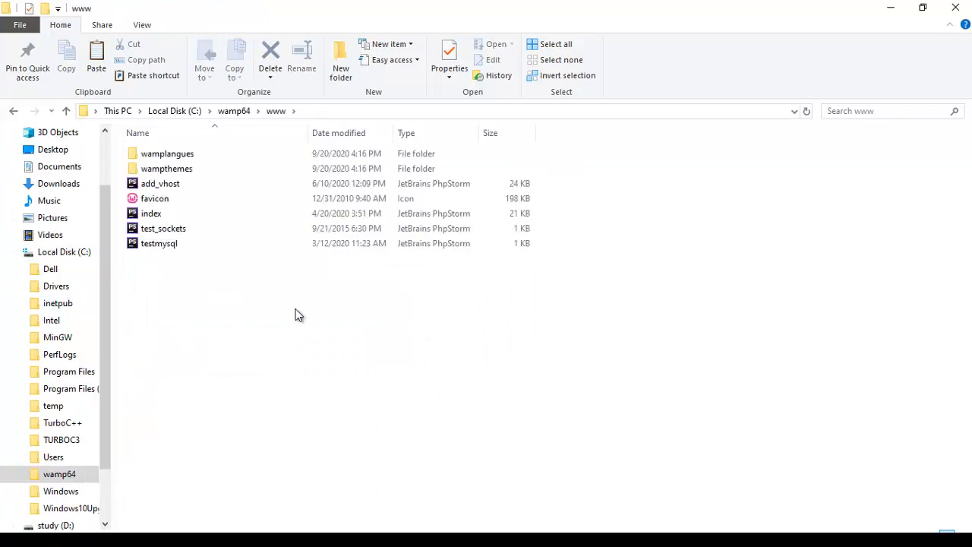
key("ctrl+v")
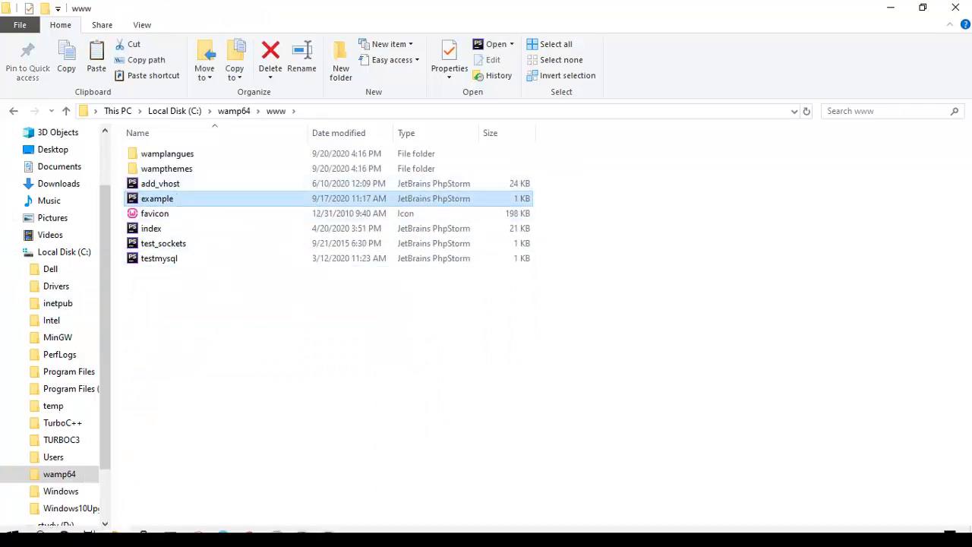
Step: Switch to Chrome, load localhost:/example, and highlight the text the page outputs
left_click(249, 534)
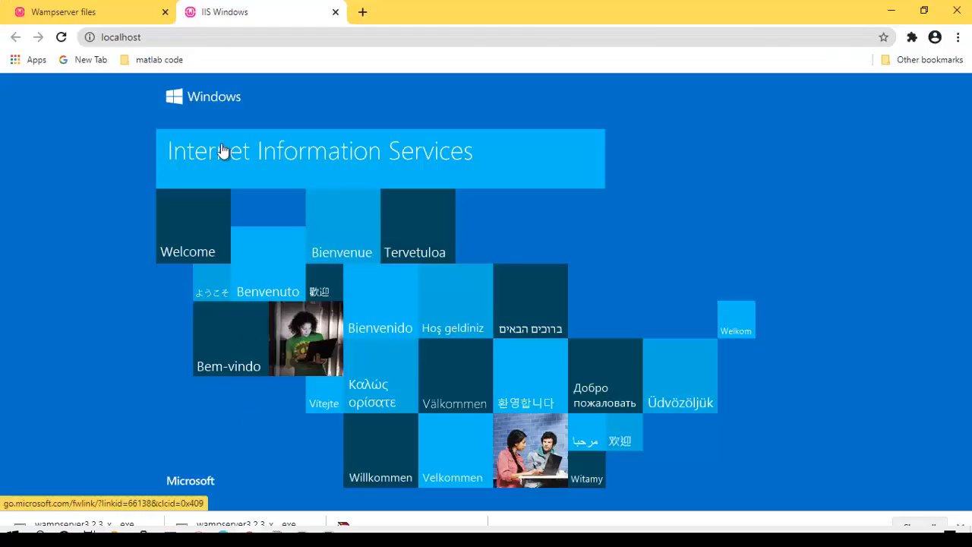
left_click(159, 38)
left_click(160, 38)
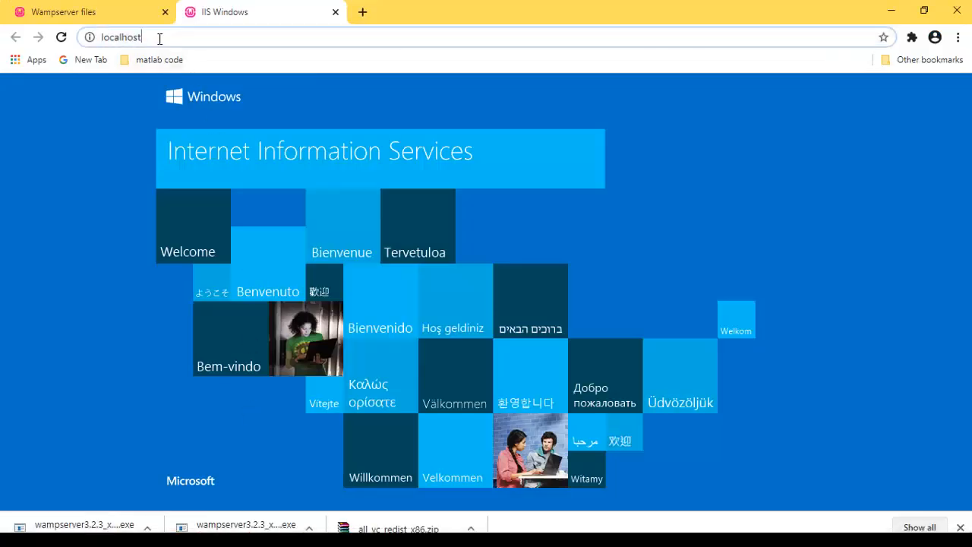
type(":")
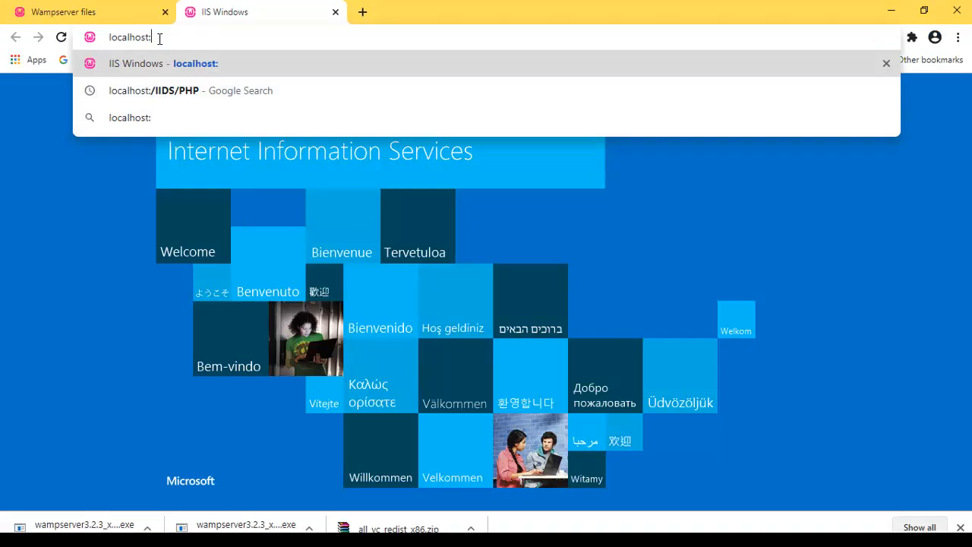
type("/examp")
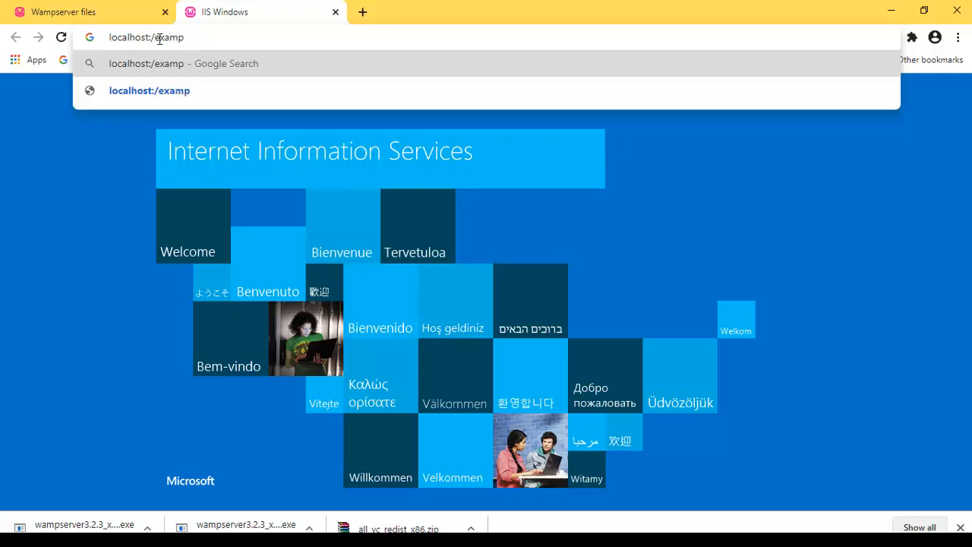
type("le")
key("Return")
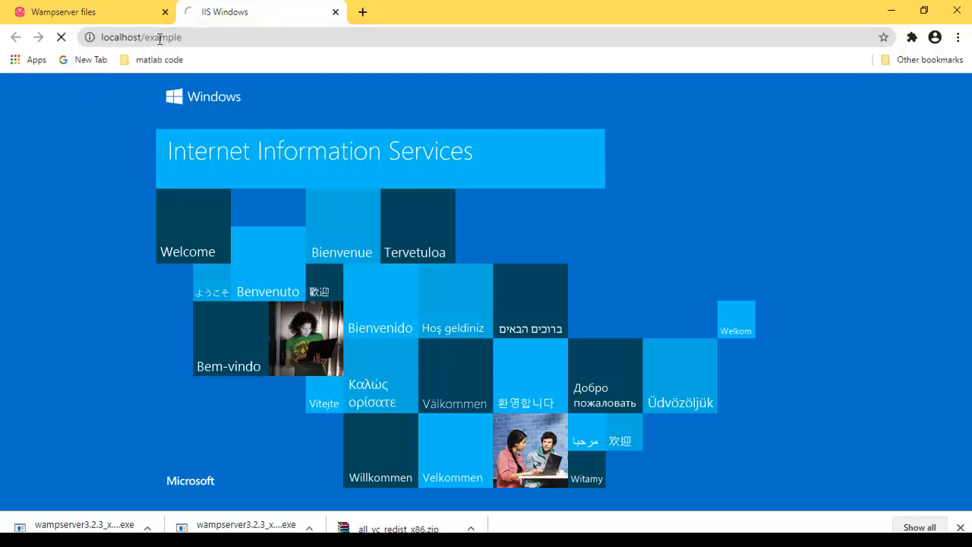
left_click_drag(2, 83, 116, 92)
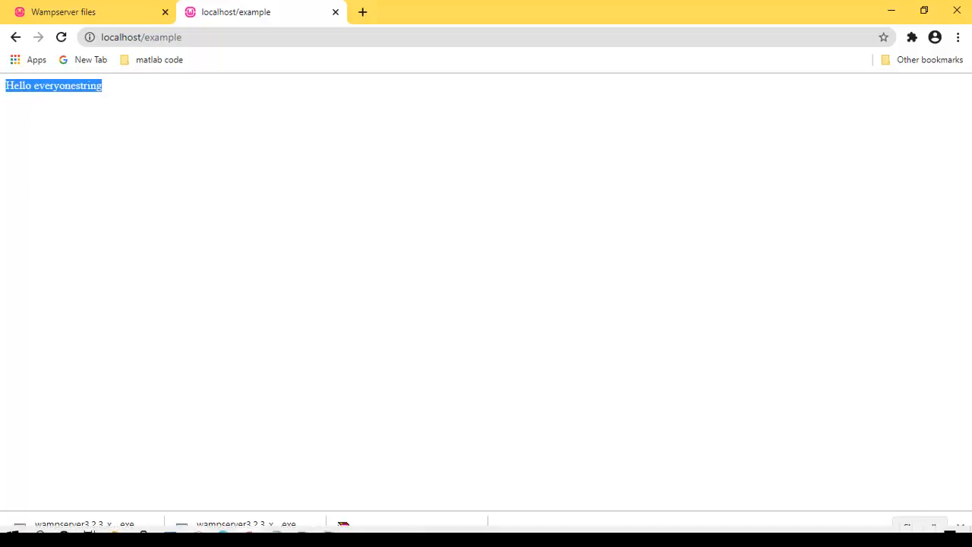
Step: Return to the www folder in File Explorer and open the example file with Sublime Text
left_click(114, 535)
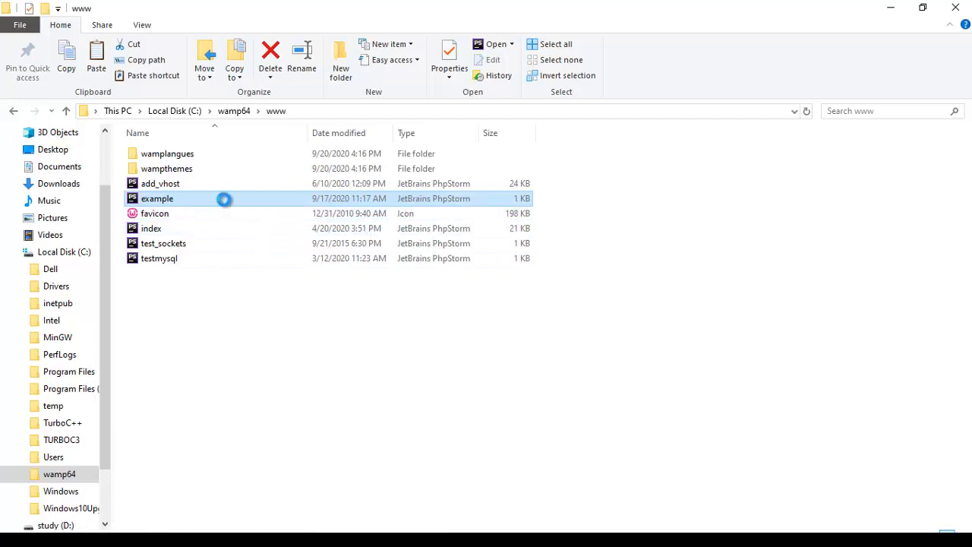
right_click(224, 199)
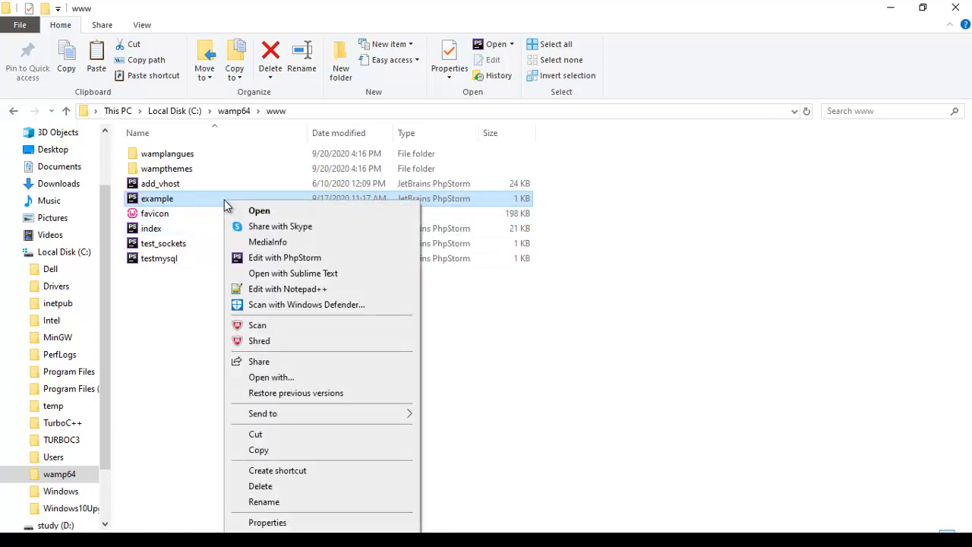
left_click(256, 274)
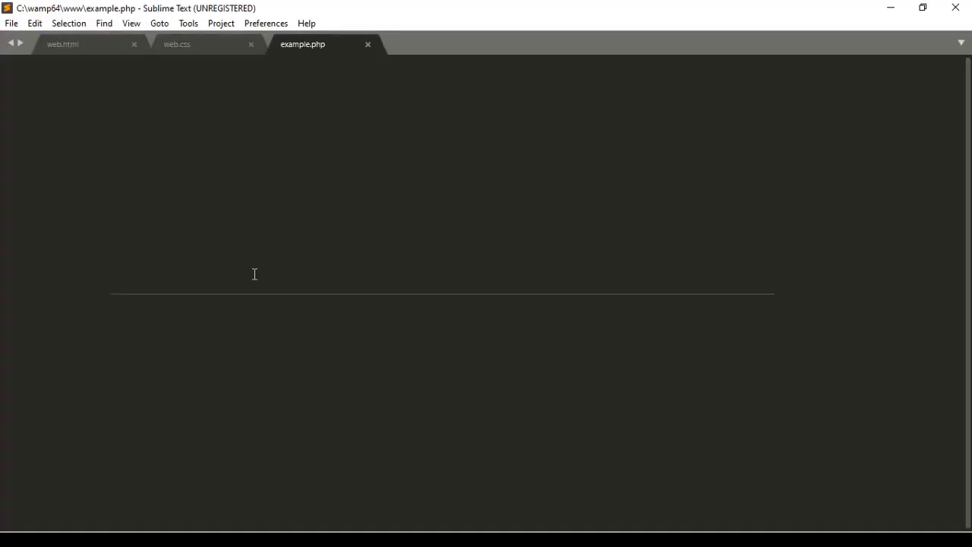
Step: Delete the second echo statement from example.php, keeping only the "Hello everyone" line, and save the file
left_click(179, 112)
key("BackSpace")
key("BackSpace")
key("BackSpace")
key("BackSpace")
key("BackSpace")
key("BackSpace")
key("BackSpace")
key("BackSpace")
key("BackSpace")
key("BackSpace")
key("BackSpace")
key("BackSpace")
key("BackSpace")
key("BackSpace")
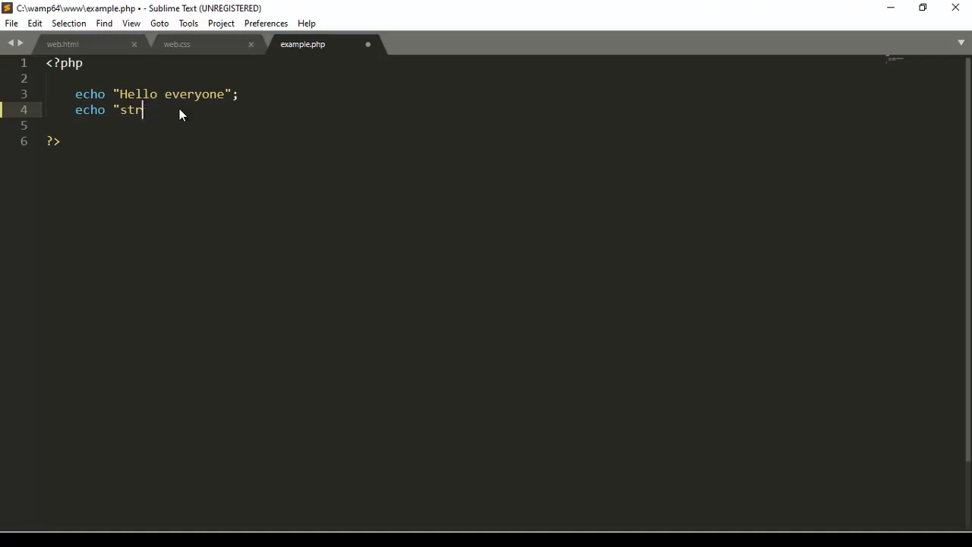
key("BackSpace")
key("BackSpace")
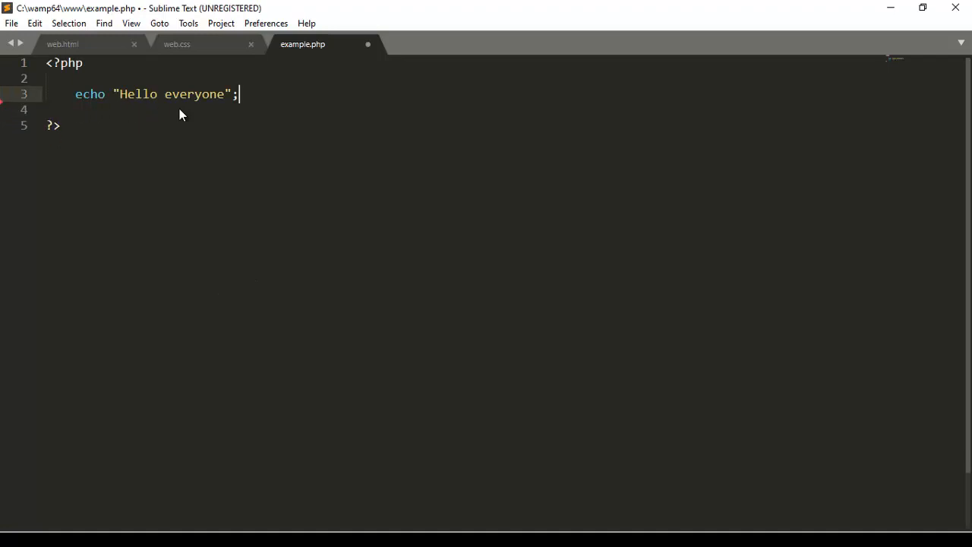
key("ctrl+s")
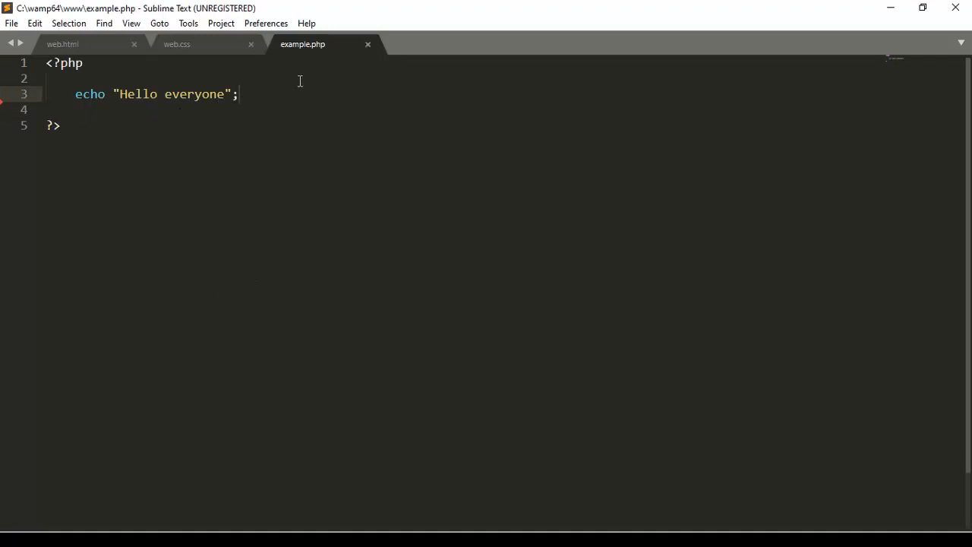
Step: Close example.php and minimize the Sublime Text and File Explorer windows
left_click(366, 44)
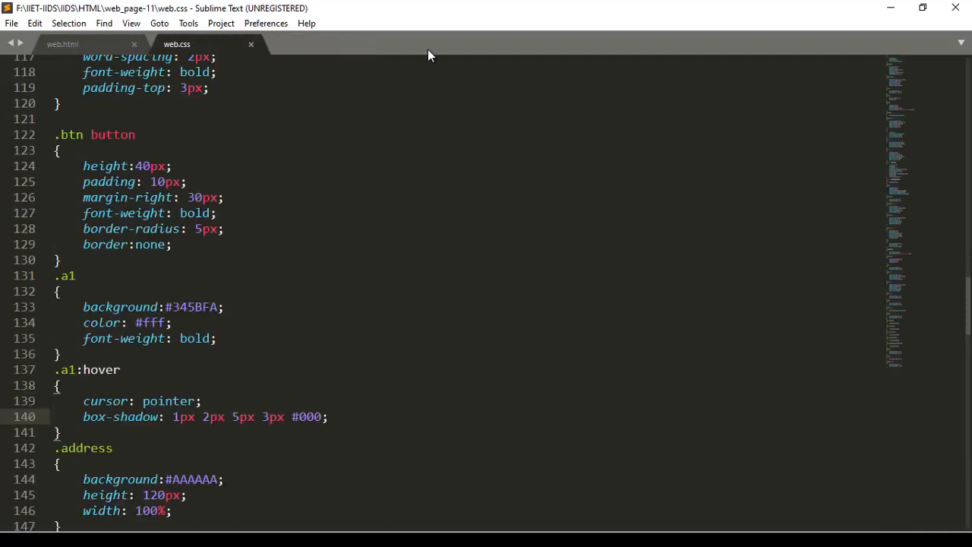
left_click(889, 8)
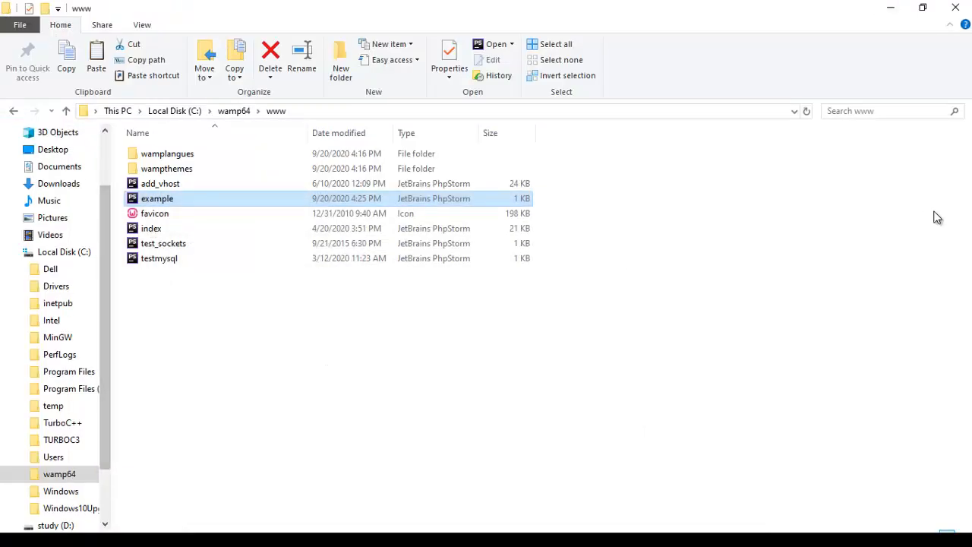
left_click(892, 7)
Step: Reload the localhost/example page in Chrome and check its output text
left_click(61, 37)
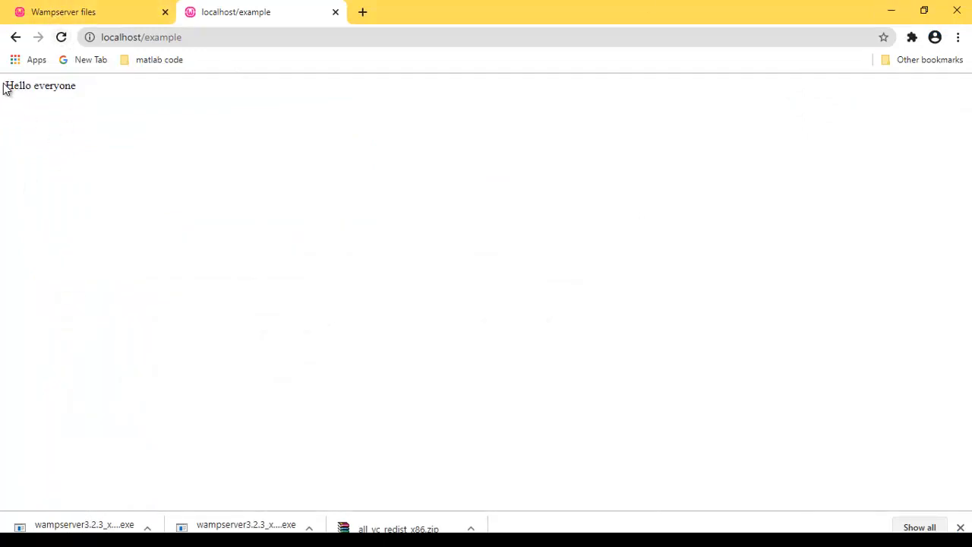
left_click_drag(6, 88, 86, 96)
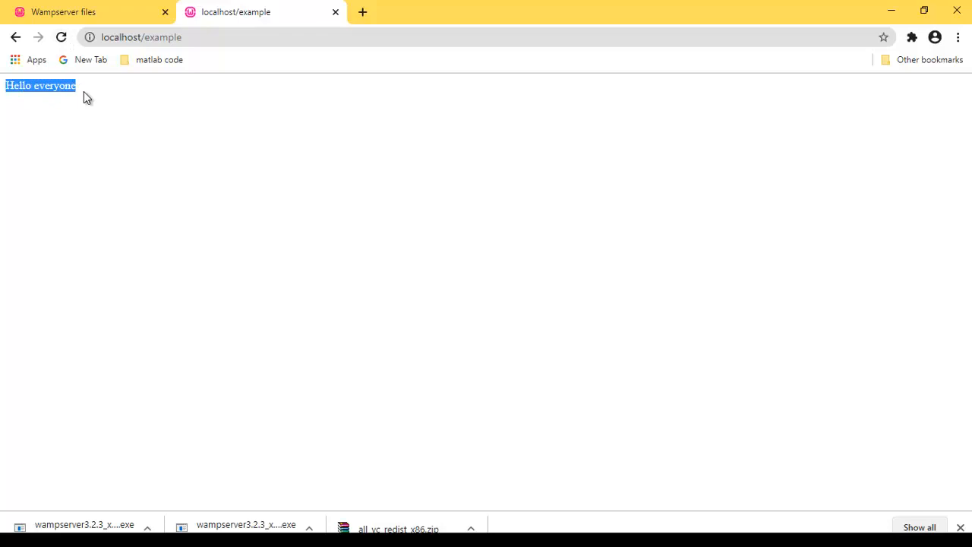
left_click(97, 164)
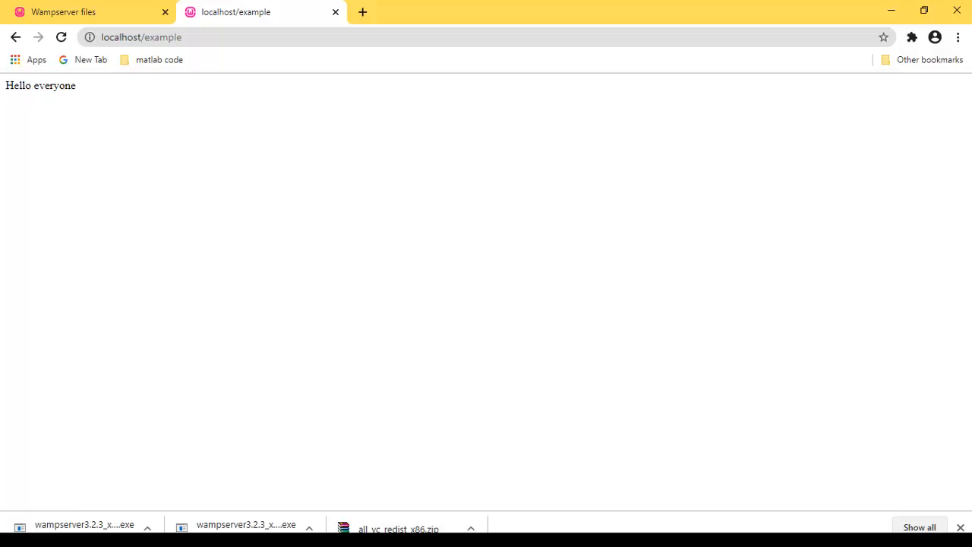
Step: Bring up the Notepad notes, review all the Wamp Server installation steps, and return to Chrome
left_click(278, 538)
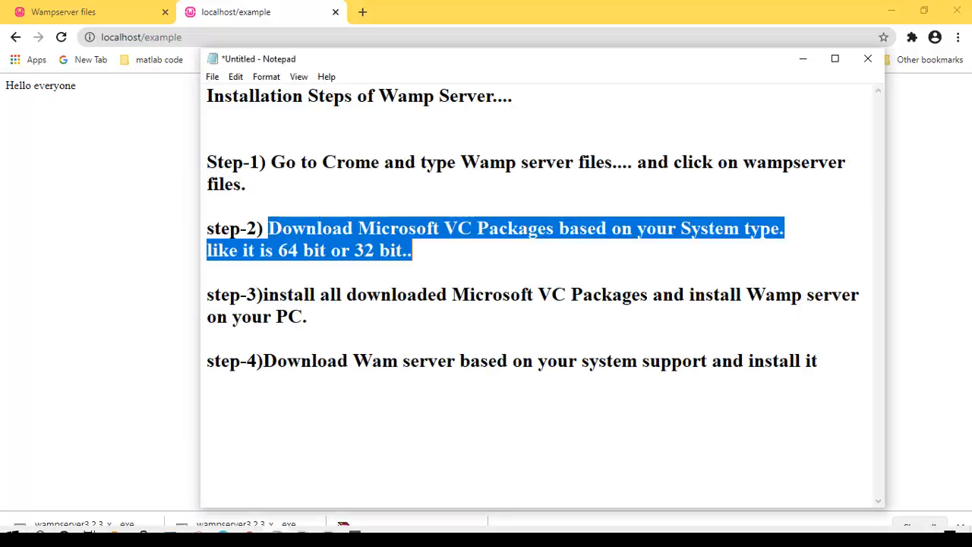
left_click(361, 394)
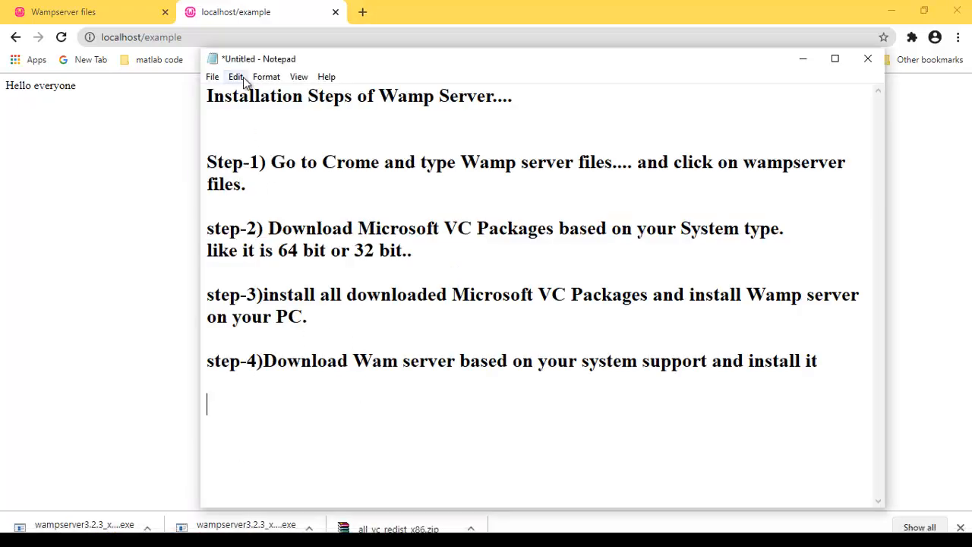
left_click_drag(208, 100, 690, 388)
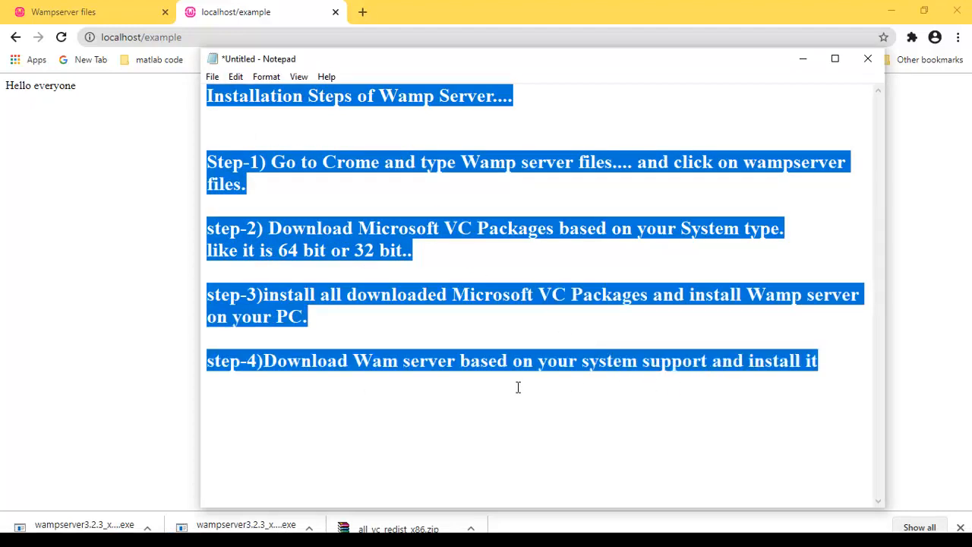
left_click(104, 361)
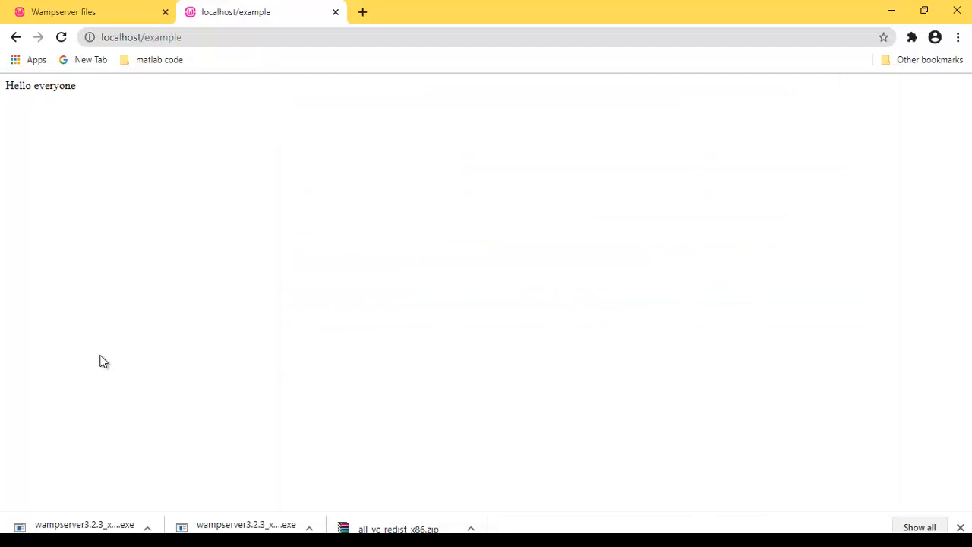